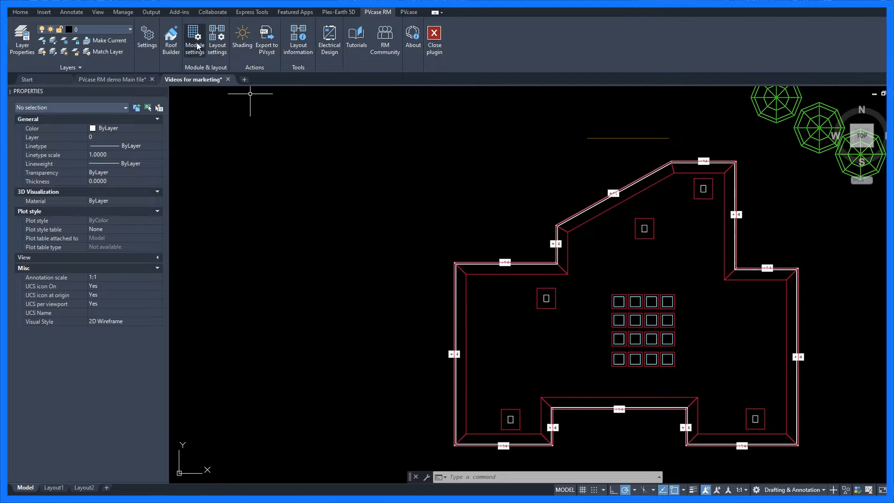
Set the module layout type to Flat east-west and the row spacing to 0.020 m.
left_click(217, 41)
left_click(207, 173)
left_click(203, 195)
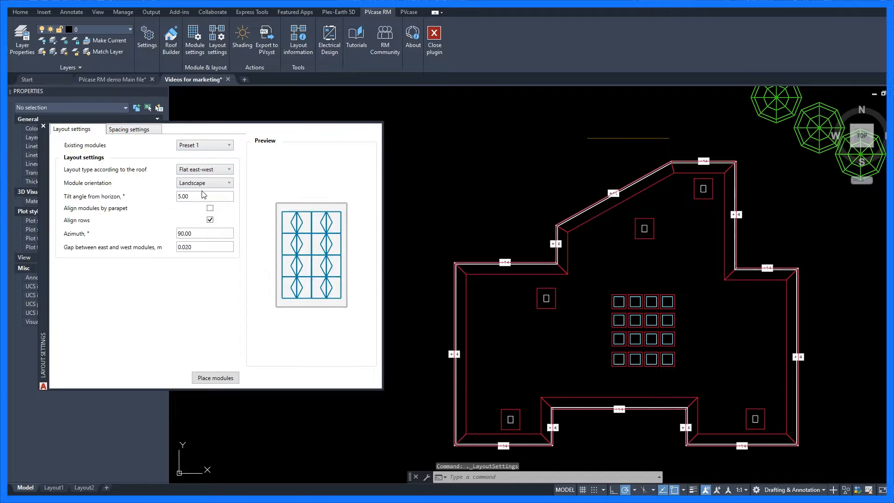
left_click(129, 129)
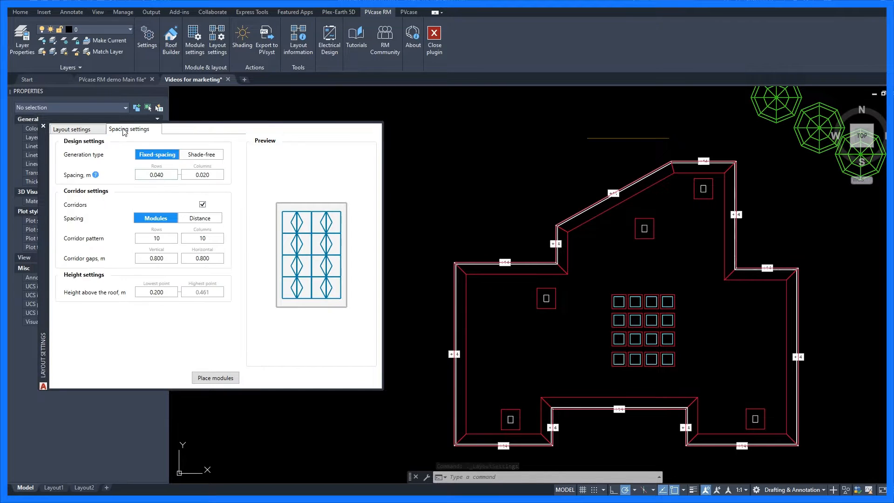
left_click(152, 175)
Set the corridor pattern to 3 rows and 8 columns, with vertical and horizontal corridor gaps of 0.5 m.
double_click(145, 239)
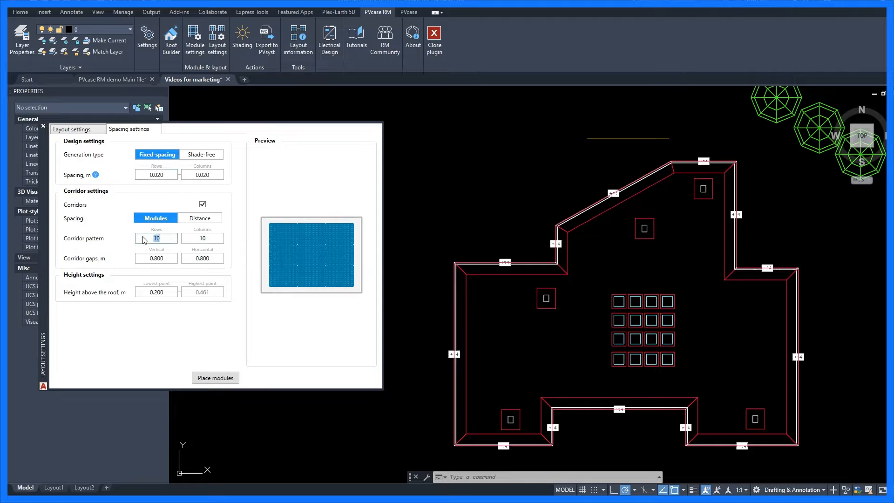
type("3")
double_click(217, 239)
type("8")
key("Tab")
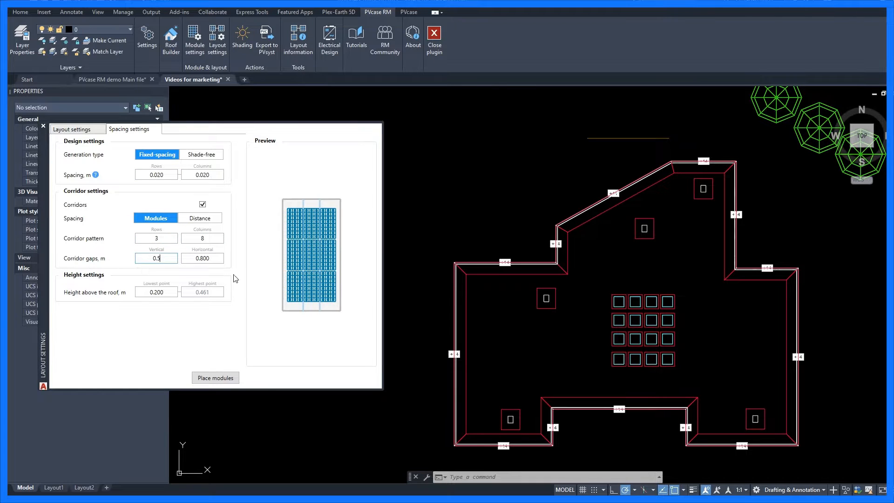
key("Tab")
type("0")
Place the modules on the irregular flat roof's PV area.
left_click(215, 377)
left_click(727, 298)
left_click(738, 298)
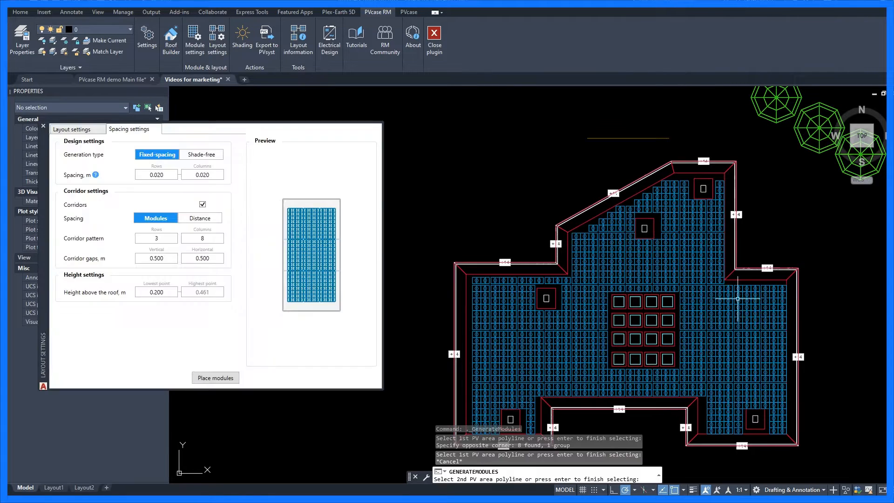
key("Return")
Reset the view to the plan of the current UCS and frame the neighbouring gable roof.
scroll(728, 278, "down", 1)
middle_click_drag(728, 279, 692, 221)
scroll(691, 312, "up", 3)
type("plan")
key("Return")
key("Return")
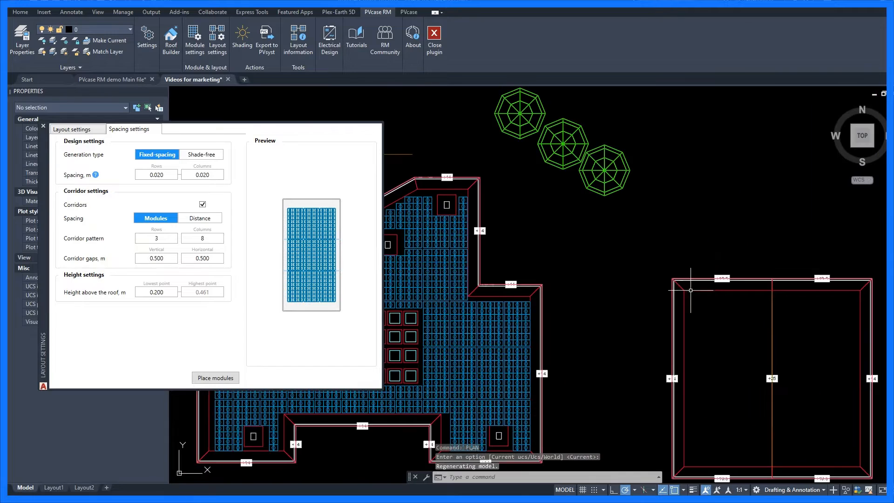
middle_click_drag(732, 340, 562, 255)
scroll(565, 269, "up", 1)
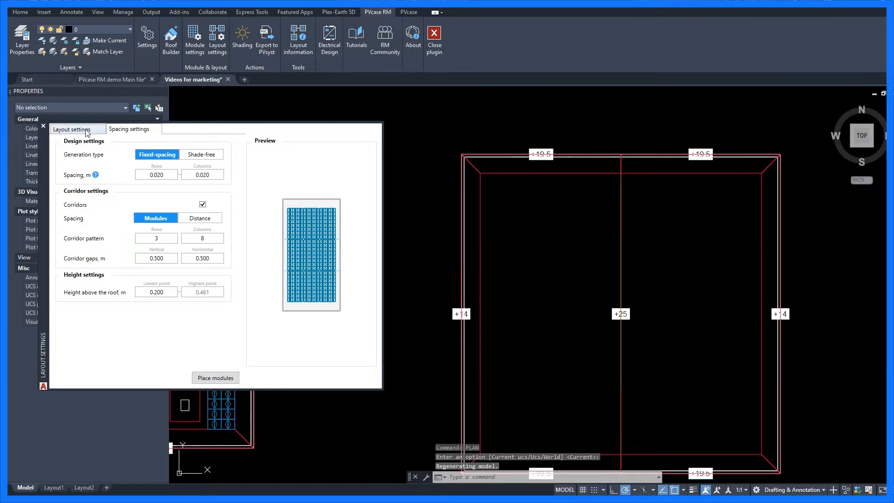
Change the layout type to Flush mount and place modules on both slopes of the gable roof.
left_click(87, 132)
left_click(200, 210)
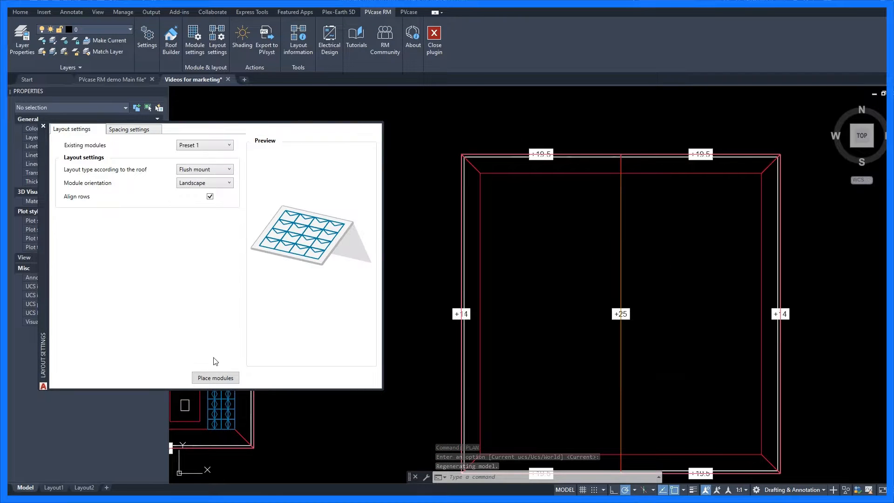
left_click(207, 377)
left_click(619, 137)
left_click(599, 203)
key("Return")
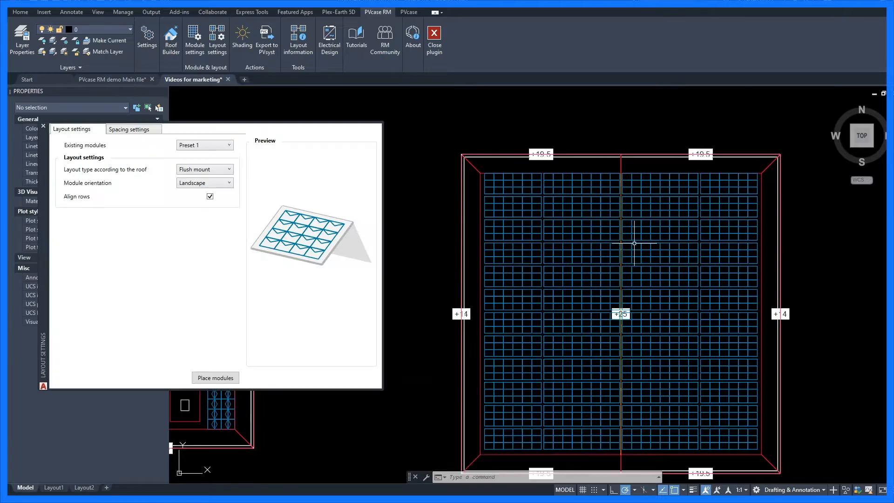
scroll(635, 246, "down", 2)
mouse_move(643, 246)
middle_mouse_down("shift")
mouse_move(545, 254)
mouse_move(703, 327)
middle_mouse_up("shift")
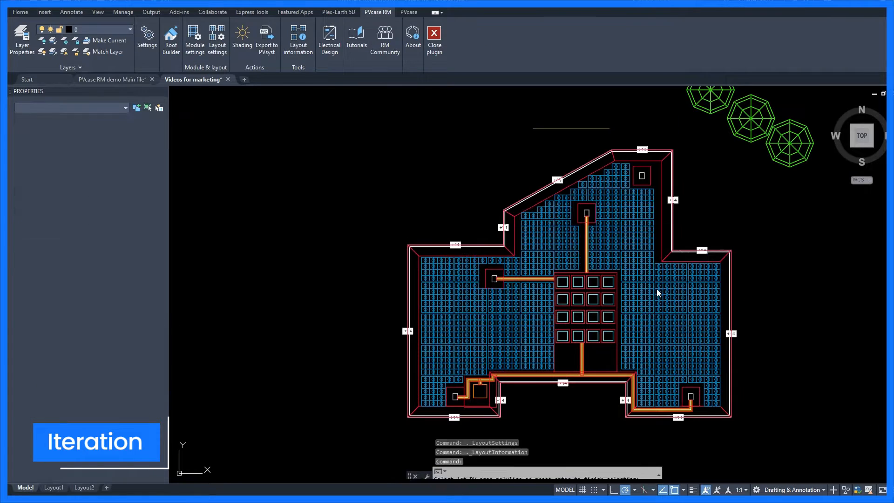
Load the layout information for the irregular roof's PV area and expand its list of saved layout variants.
left_click(720, 220)
left_click(661, 306)
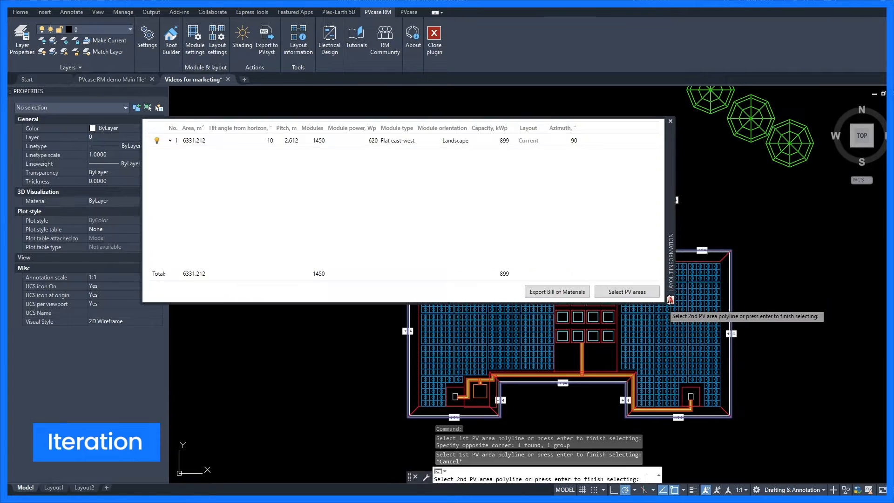
left_click(171, 141)
left_click_drag(673, 221, 578, 160)
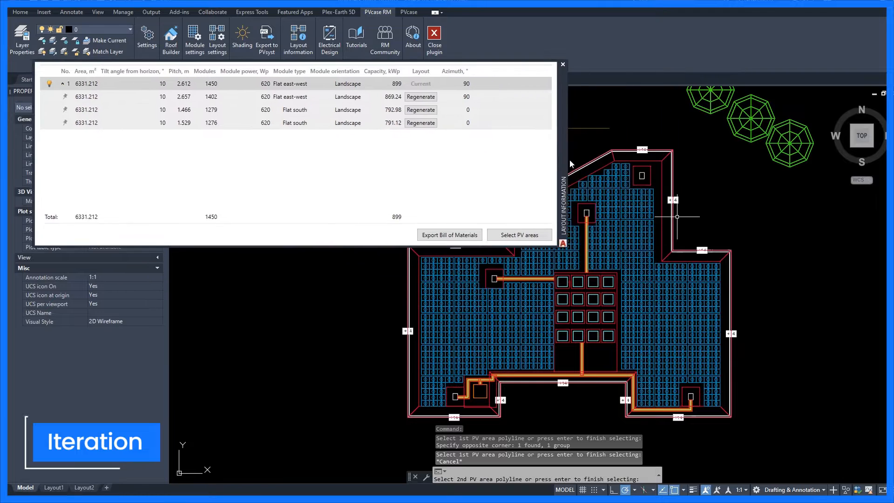
Regenerate the roof layout from the saved Flat south variants with 1.466 m and 1.529 m pitch.
left_click(433, 106)
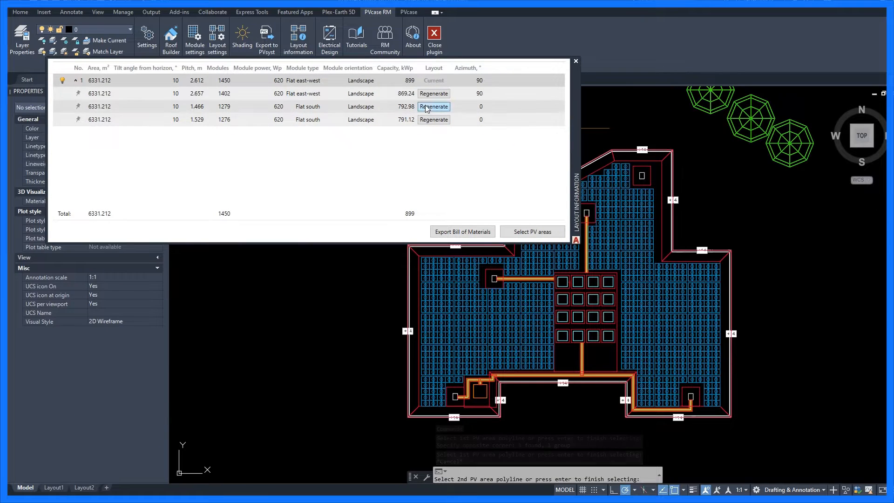
left_click(433, 120)
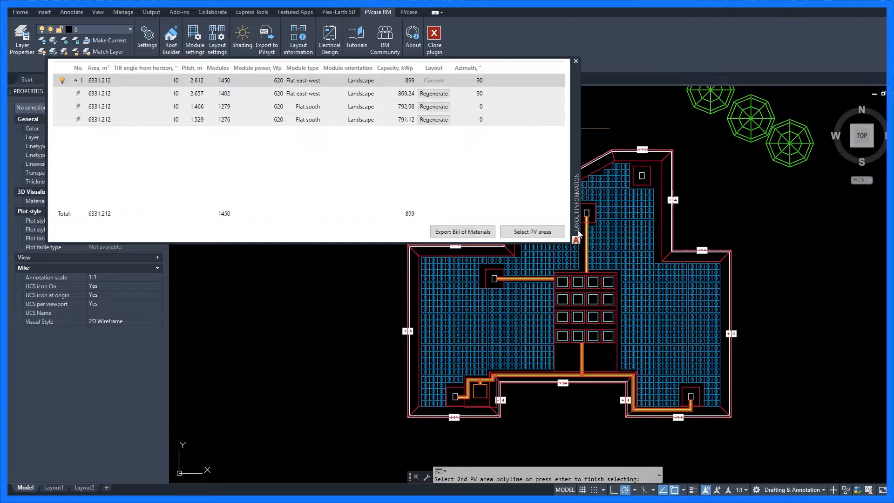
left_click(433, 106)
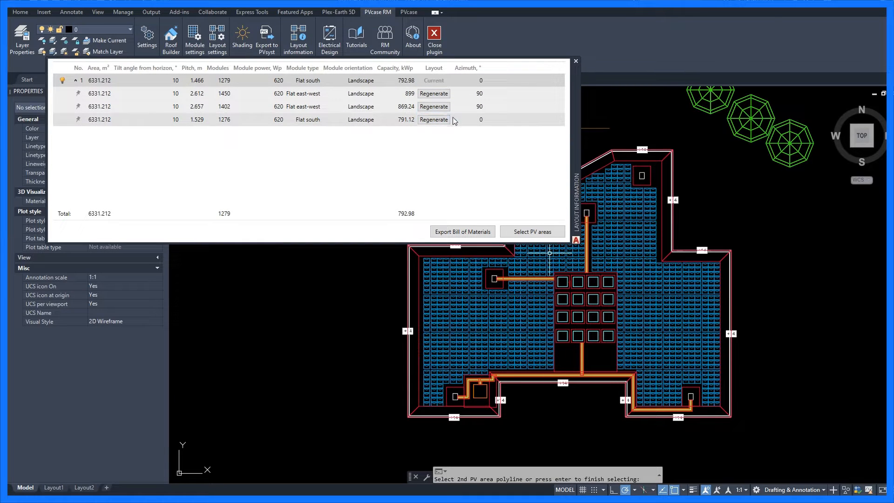
left_click(434, 119)
left_click(764, 253)
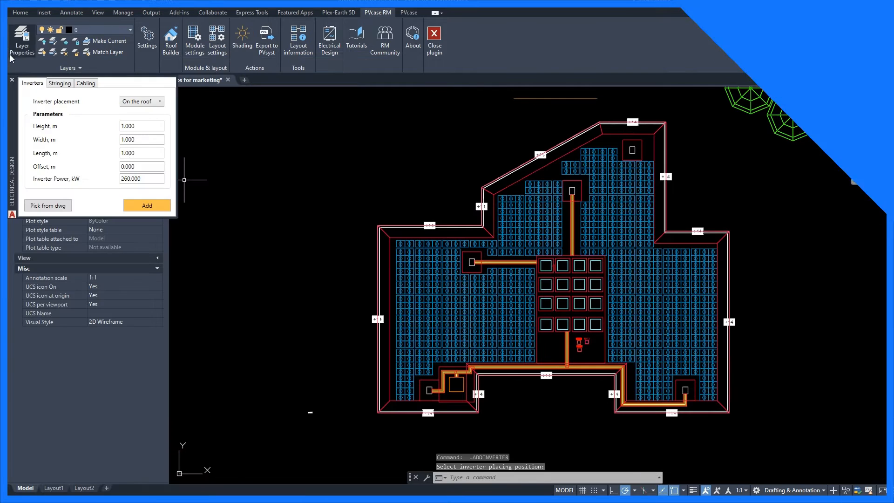
Set up vertical Snake stringing with 24 to 25 modules per string, a 0.4 m maximum gap and 1.2 m module cable length.
left_click(60, 83)
left_click(198, 111)
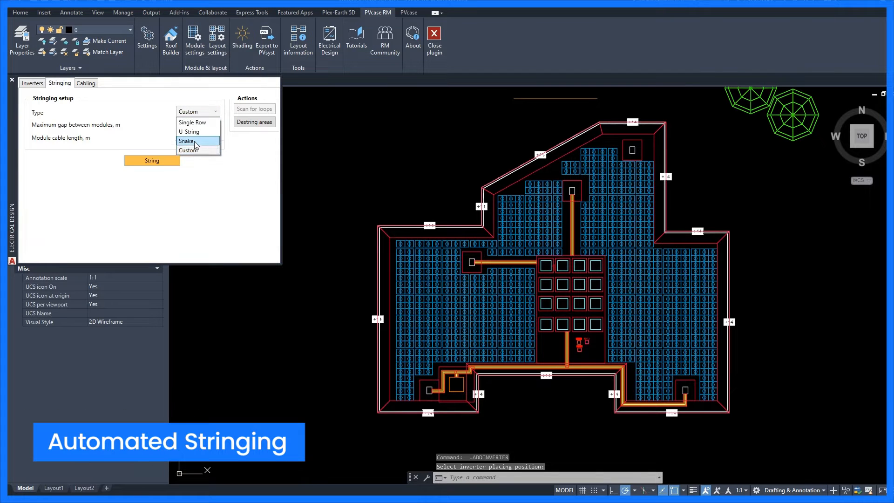
left_click(187, 140)
type("24")
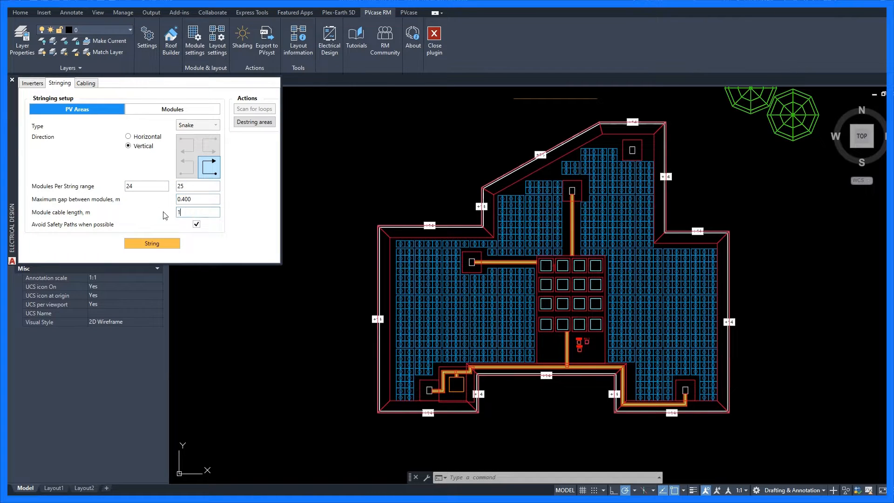
String the irregular roof's PV area automatically with the Snake settings.
left_click(152, 243)
left_click(695, 290)
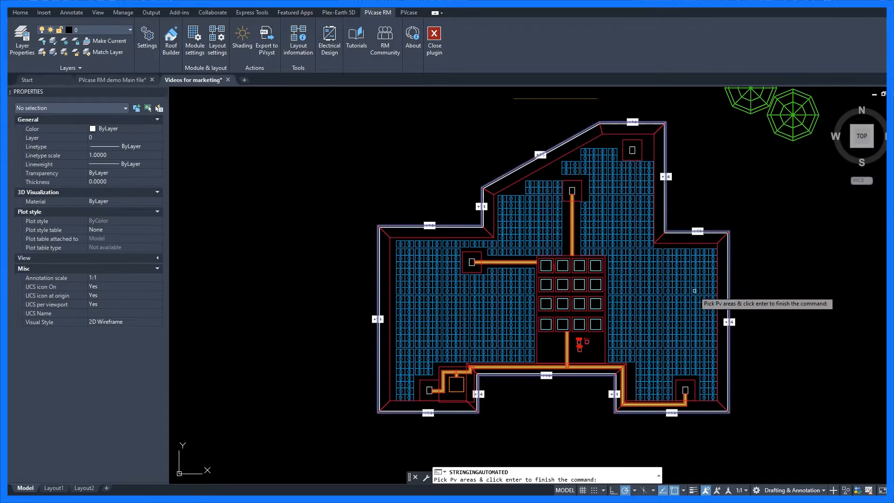
key("Return")
scroll(582, 280, "up", 3)
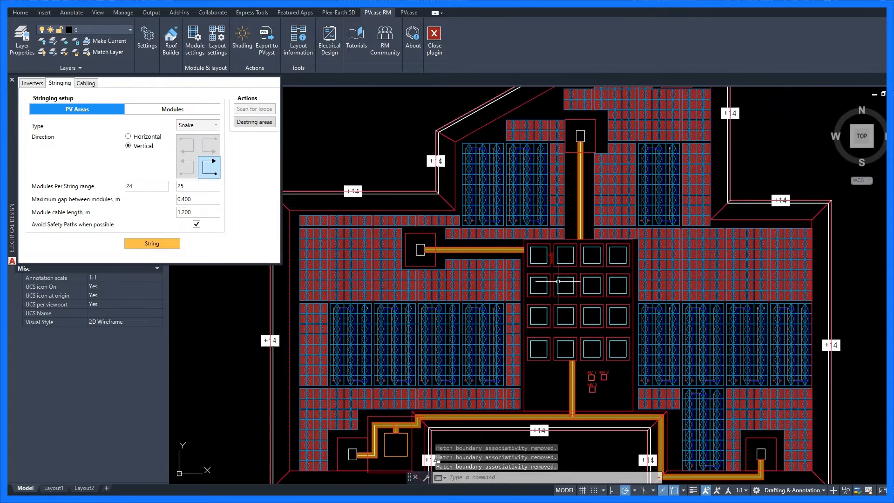
Restring the roof's PV area with a 2 m maximum gap between modules and safety path avoidance turned off.
mouse_move(612, 247)
middle_mouse_down()
mouse_move(585, 225)
mouse_move(596, 271)
middle_mouse_up()
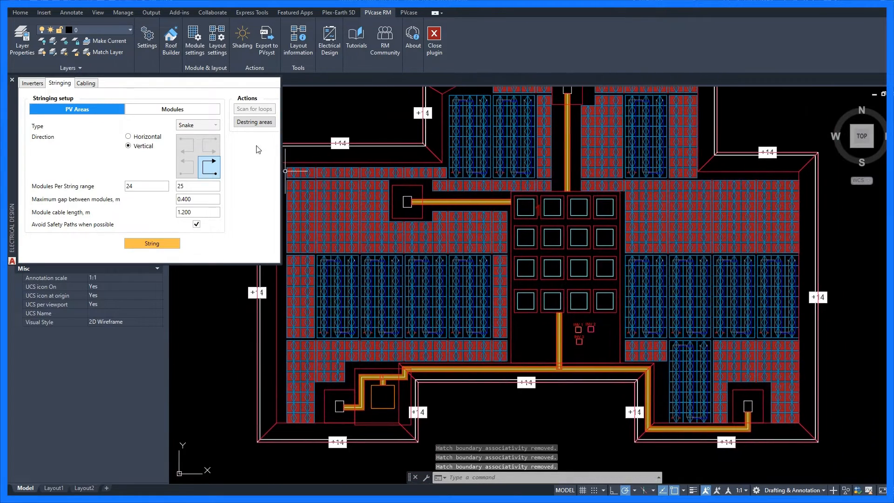
left_click_drag(196, 200, 168, 206)
type("2")
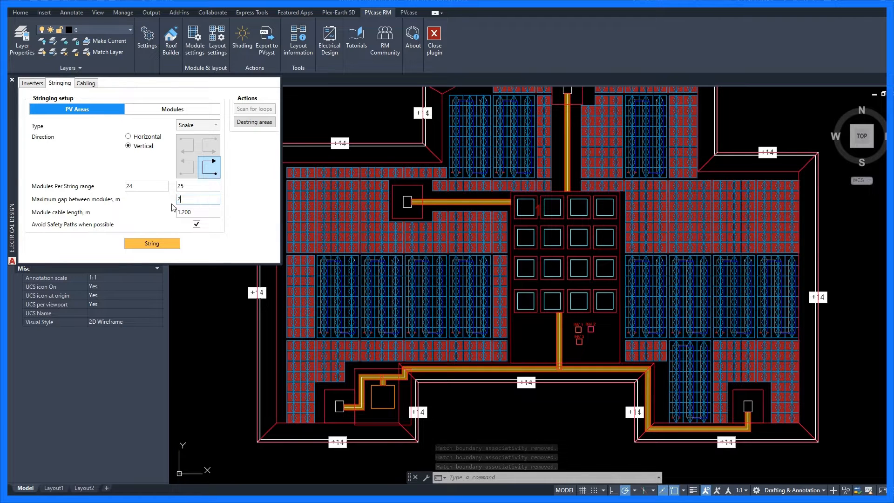
key("Return")
left_click(163, 244)
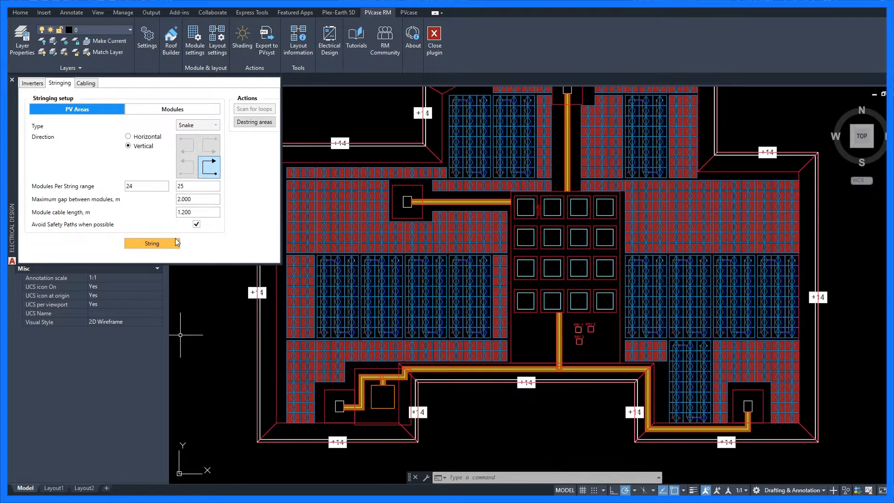
left_click(153, 243)
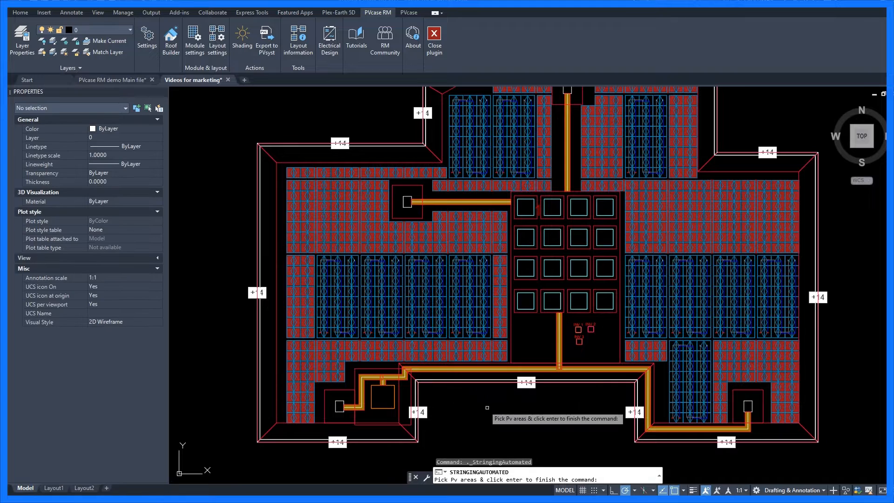
key("Return")
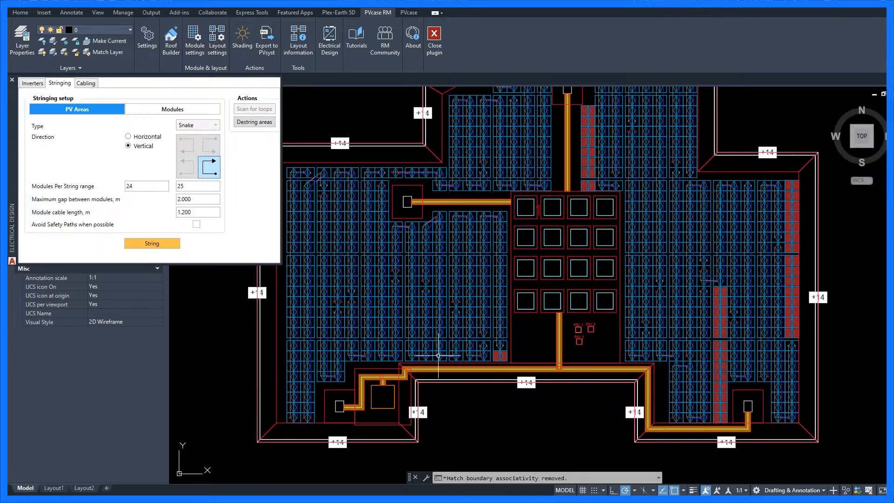
left_click(153, 244)
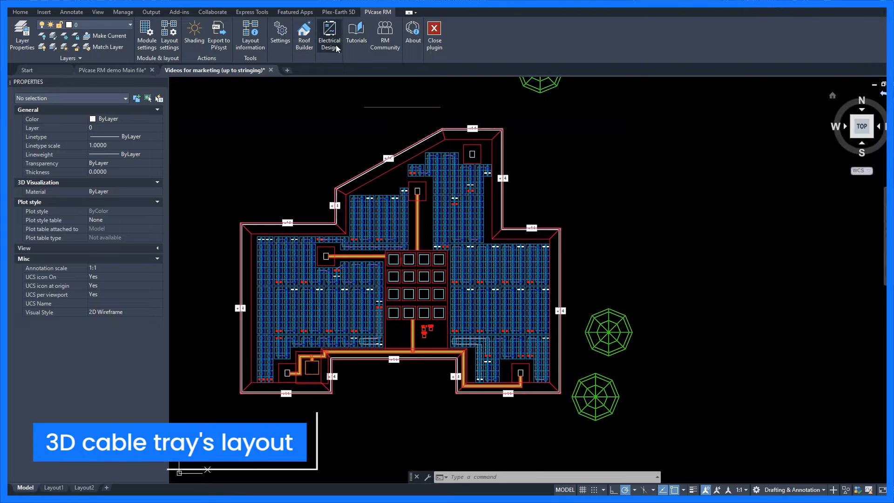
Draw a cable tray 0.1 m high and 0.05 m wide from the upper module field down past the skylights' east side to the southeast modules.
left_click(329, 37)
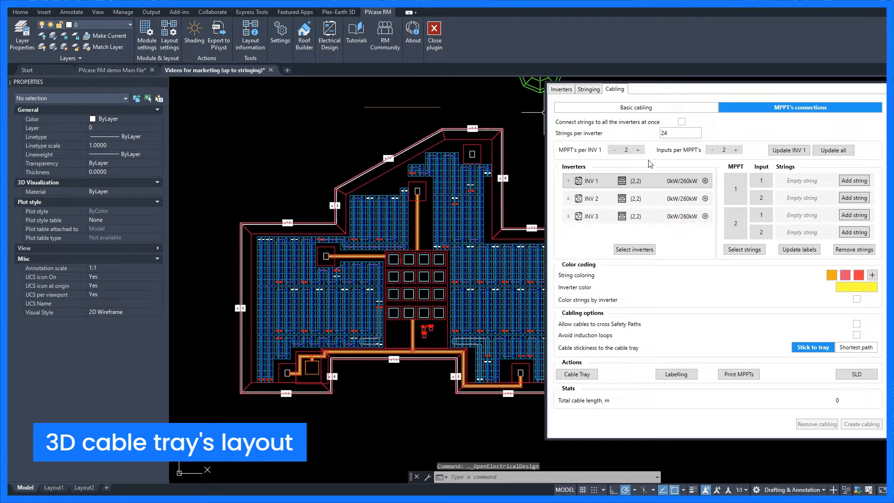
left_click(578, 375)
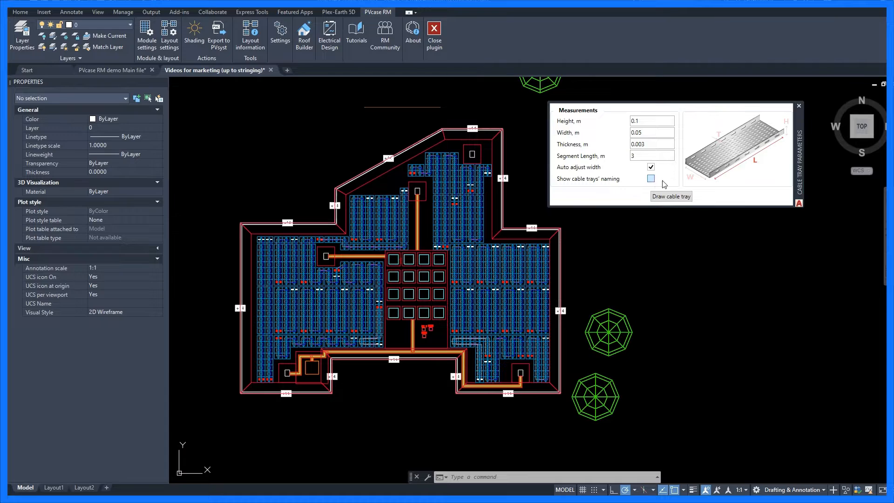
left_click(669, 198)
scroll(459, 160, "up", 5)
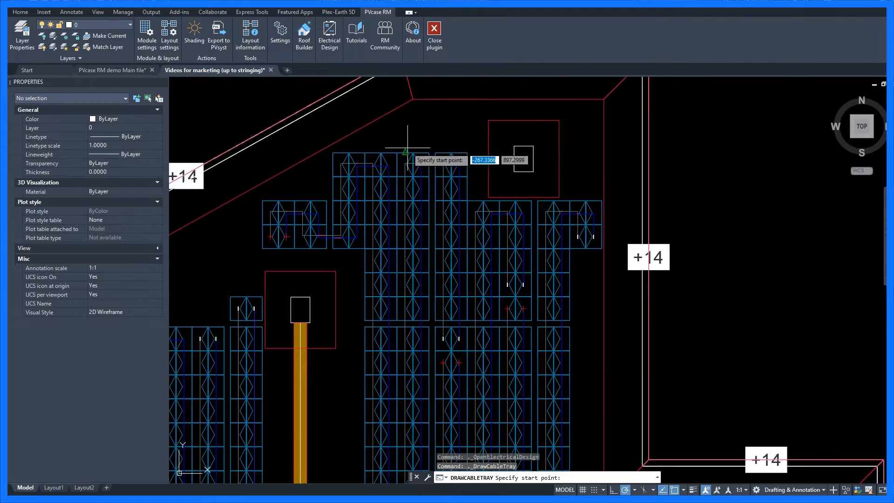
left_click(426, 138)
scroll(426, 140, "down", 3)
scroll(435, 378, "up", 4)
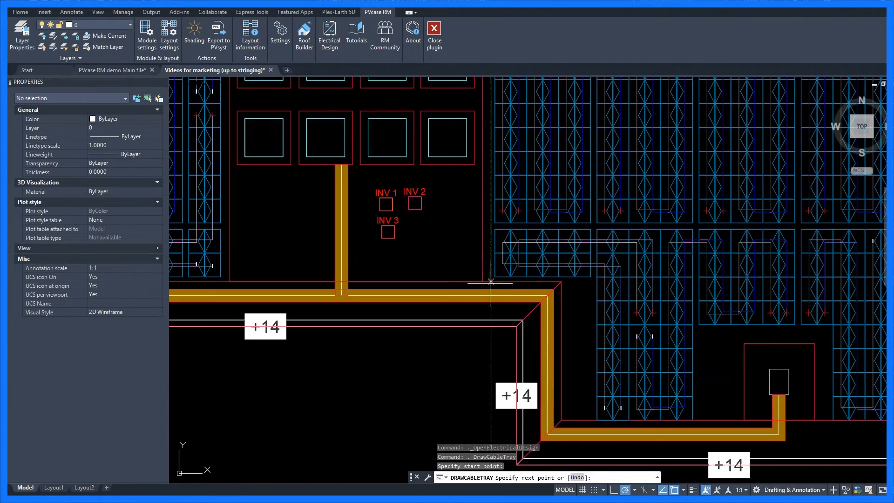
left_click(458, 340)
left_click(494, 340)
left_click(586, 420)
key("Return")
Branch a second cable tray off the first, running west below the skylights and north along their west side.
left_click(670, 197)
scroll(486, 172, "up", 3)
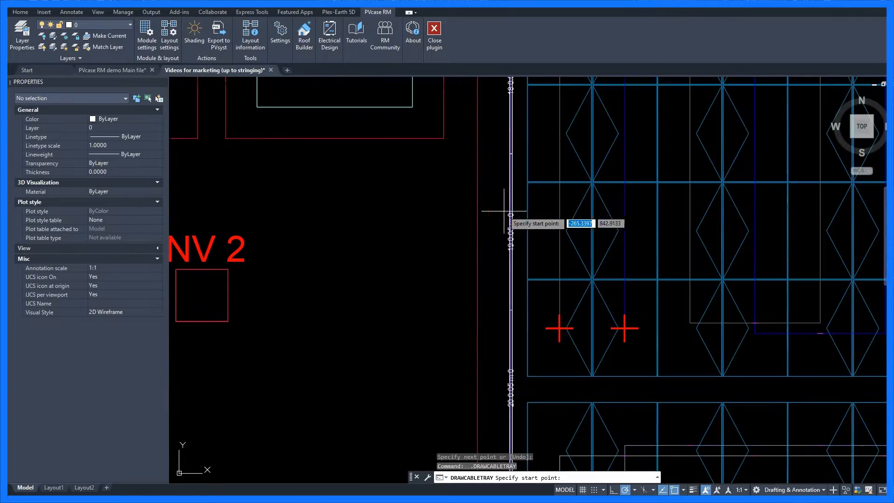
left_click(511, 202)
scroll(515, 200, "down", 3)
middle_click_drag(205, 200, 544, 209)
left_click(590, 214)
scroll(591, 196, "down", 3)
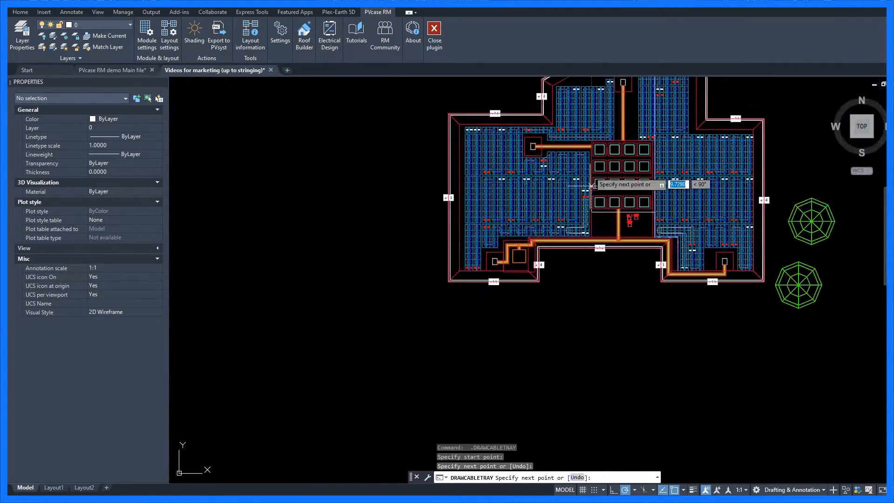
scroll(580, 224, "up", 3)
left_click(681, 203)
Continue the second tray north beside the upper walkway, jog it west and finish it at the top of the adjacent module block.
scroll(675, 204, "down", 4)
scroll(661, 172, "up", 4)
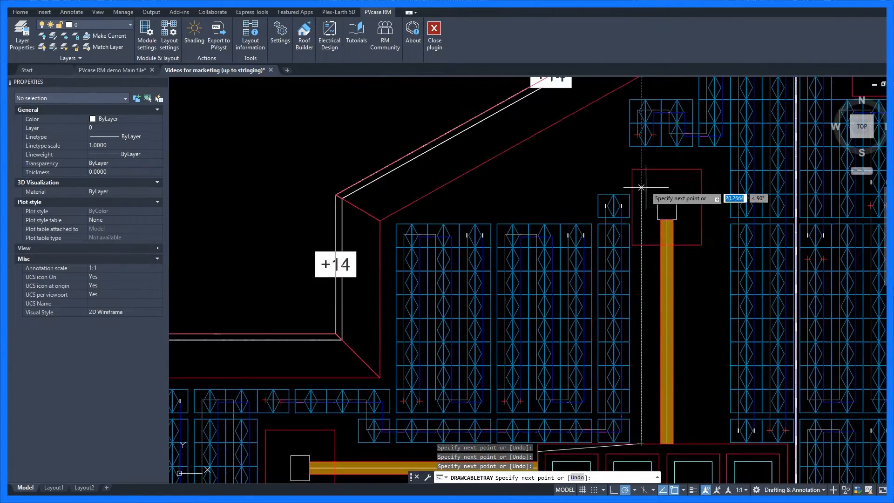
left_click(641, 277)
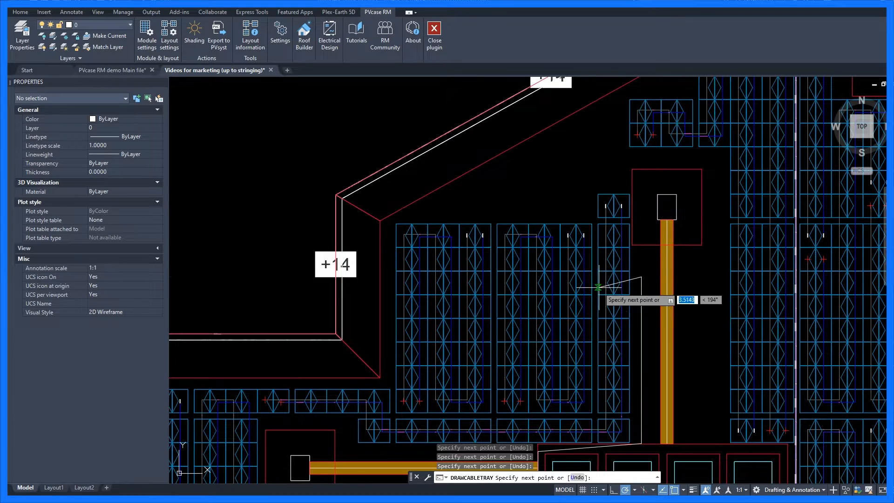
left_click(599, 277)
left_click(599, 186)
key("Return")
Start a third cable tray at the skylight tray's southwest corner, running south past the walkway and west along the roof's southern edge.
scroll(654, 340, "down", 2)
mouse_move(630, 470)
middle_mouse_down()
mouse_move(533, 368)
mouse_move(590, 214)
middle_mouse_up()
left_click(671, 196)
scroll(550, 278, "up", 7)
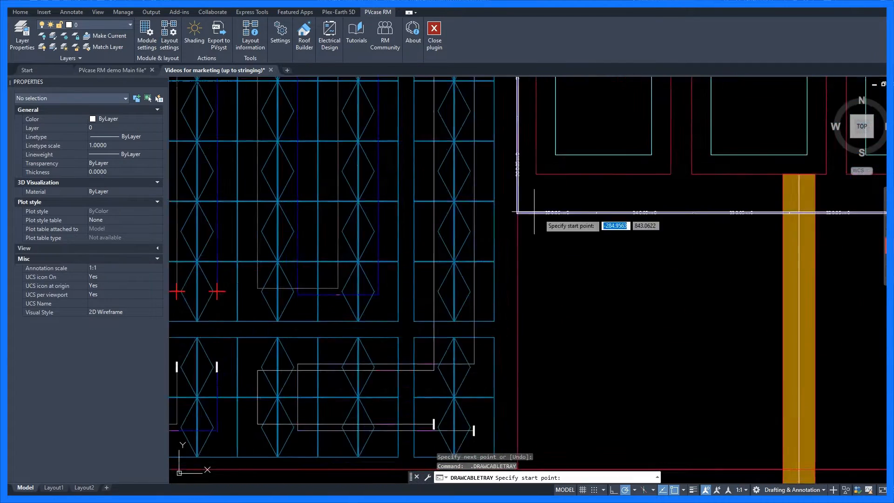
left_click(490, 153)
scroll(493, 167, "down", 4)
left_click(494, 234)
scroll(558, 236, "down", 5)
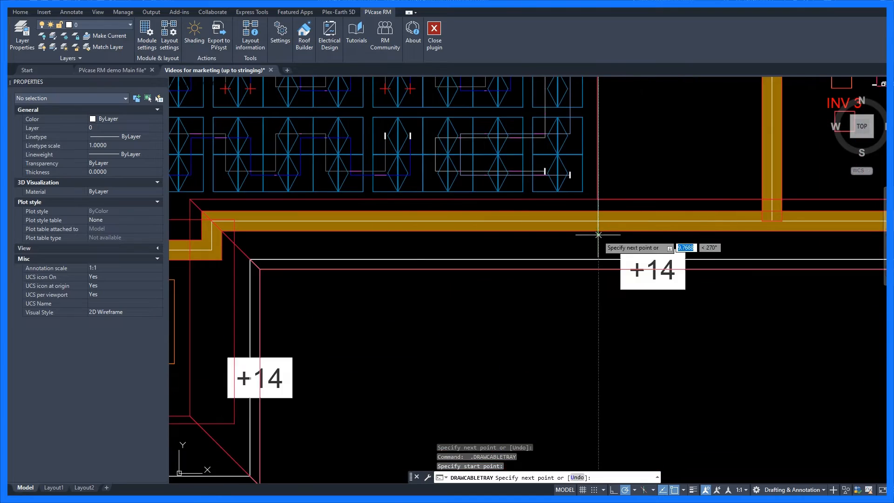
scroll(515, 259, "up", 4)
left_click(506, 234)
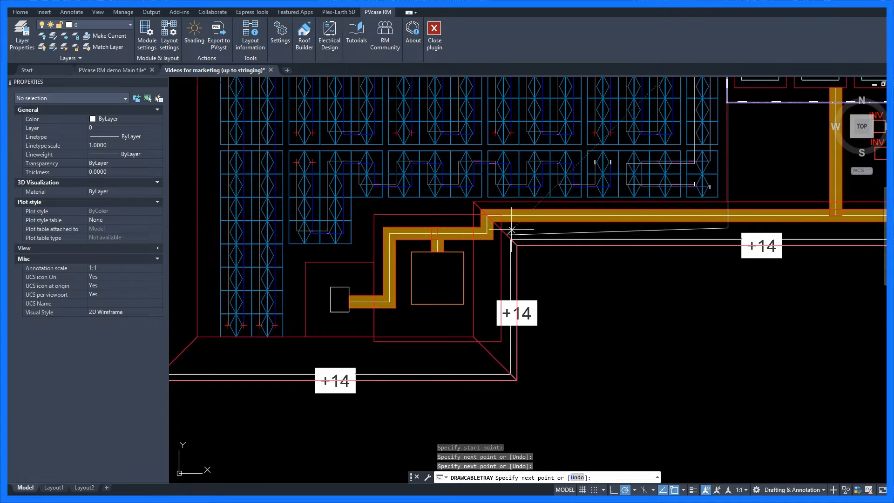
Route the third tray back north over the walkway, west below the modules and stepwise south, finishing beside the bottom of the southwest module block.
left_click(507, 202)
left_click(360, 208)
left_click(360, 253)
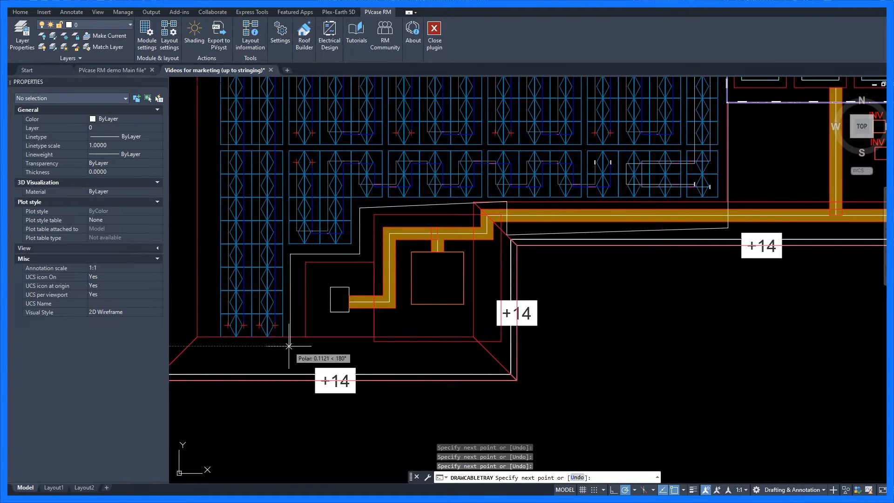
left_click(289, 345)
key("Return")
Examine the size labels on the cable tray segments above the inverters.
scroll(289, 345, "down", 5)
scroll(599, 314, "up", 6)
middle_click_drag(720, 335, 579, 319)
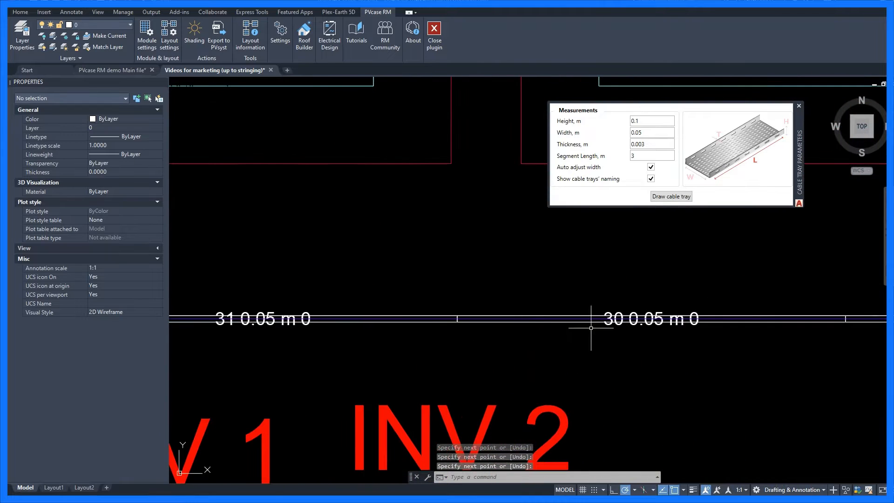
scroll(669, 326, "up", 4)
scroll(526, 306, "down", 2)
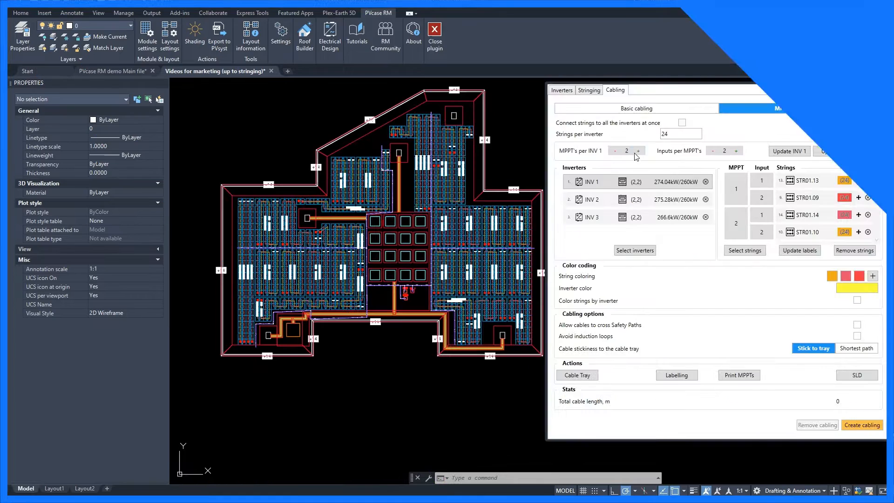
Set 12 MPPTs per inverter with 2 inputs each and apply this to all inverters.
left_click(639, 151)
left_click(639, 151)
left_click(640, 151)
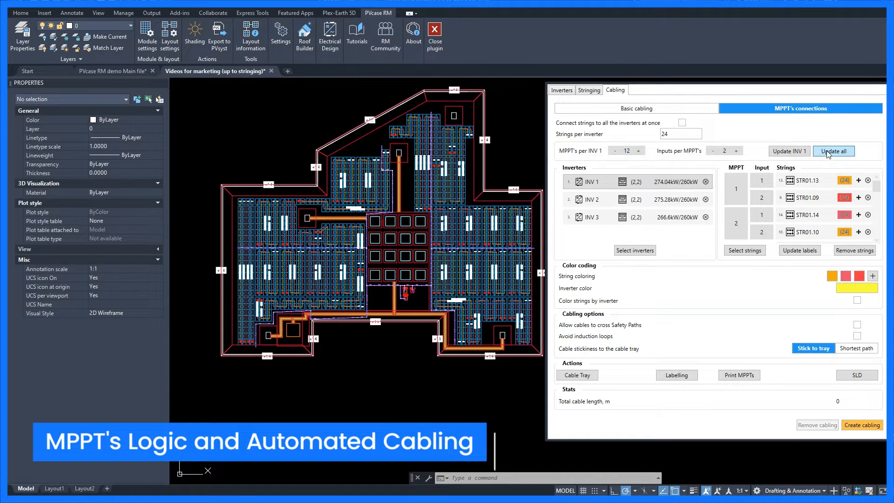
left_click(832, 152)
Review how the strings are assigned to the MPPT inputs of INV 1 and INV 2.
left_click(648, 201)
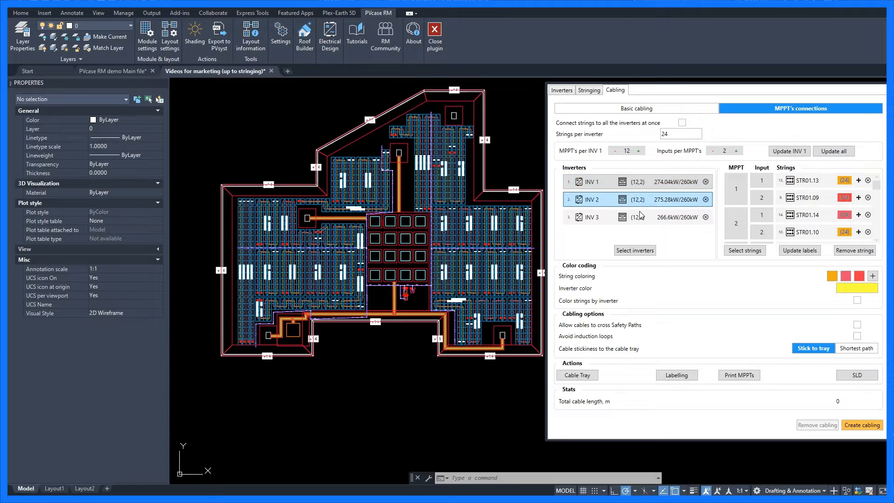
scroll(810, 196, "down", 6)
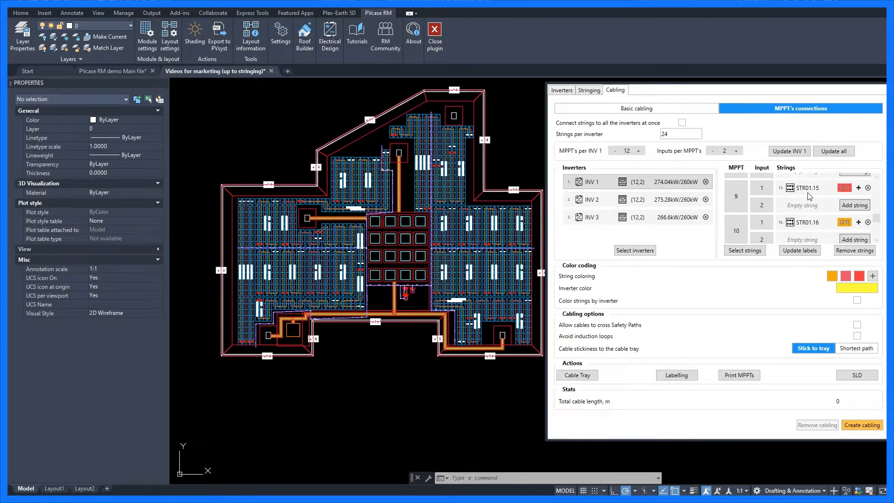
left_click(681, 204)
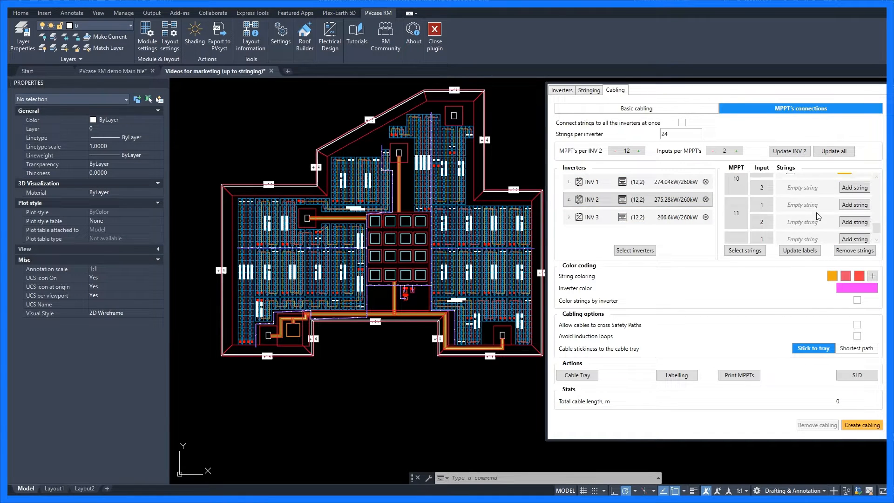
scroll(818, 217, "up", 7)
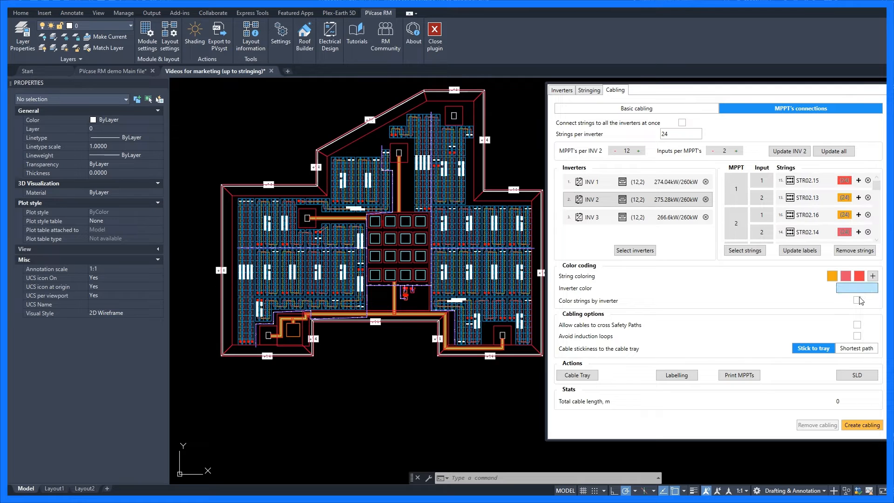
Color the strings of INV 1, INV 2 and INV 3 by inverter, and turn that coloring off again for each.
left_click(662, 188)
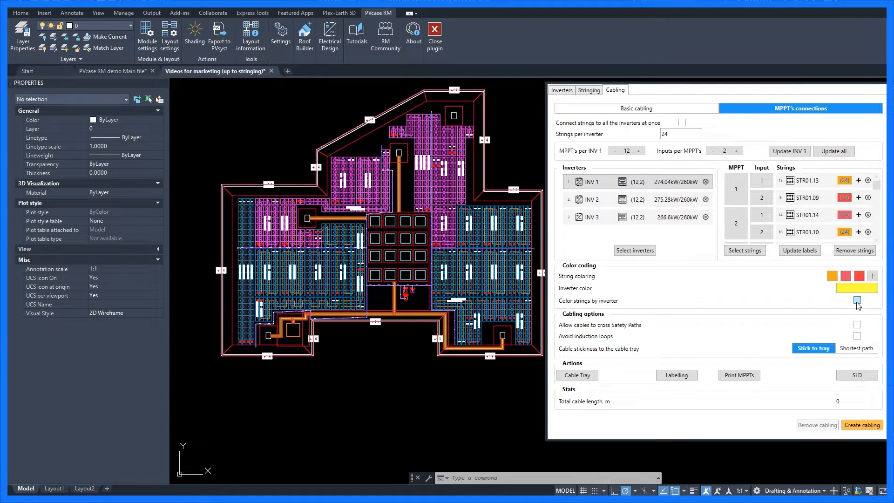
left_click(676, 220)
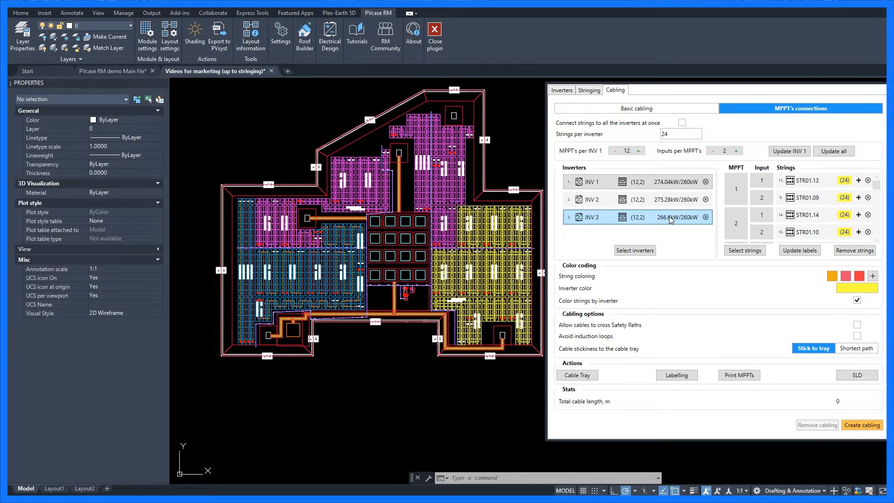
left_click(857, 300)
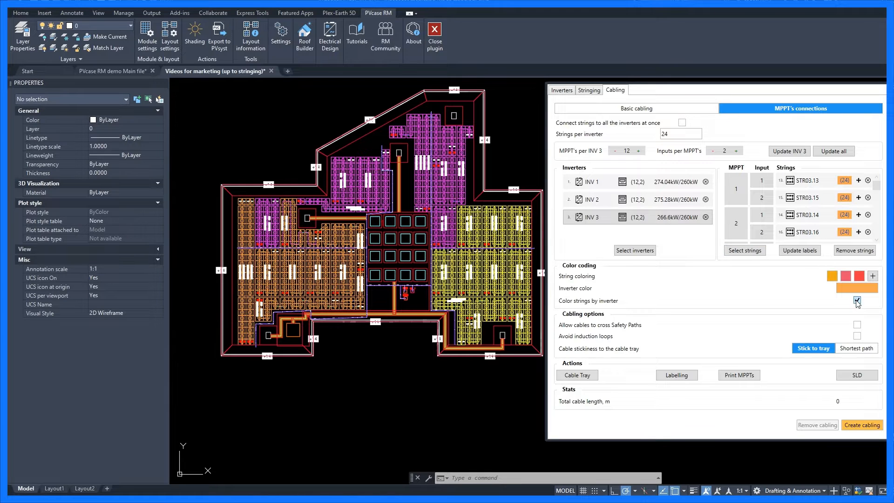
left_click(684, 200)
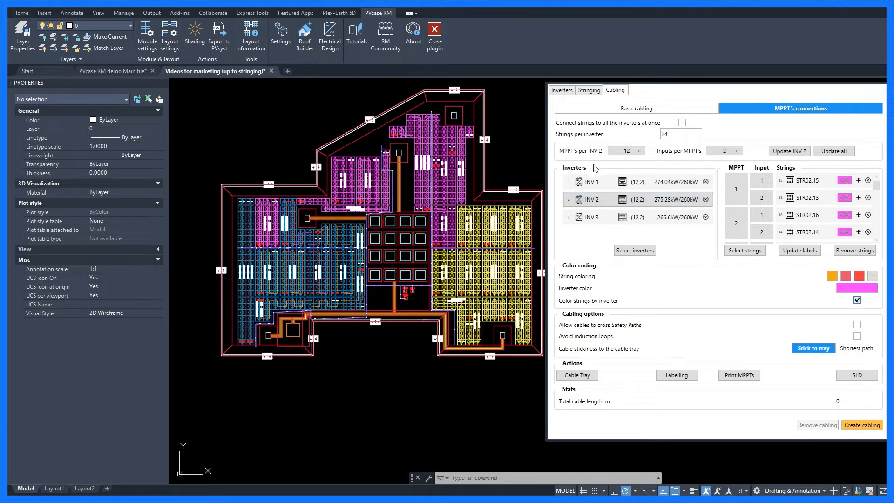
left_click(601, 182)
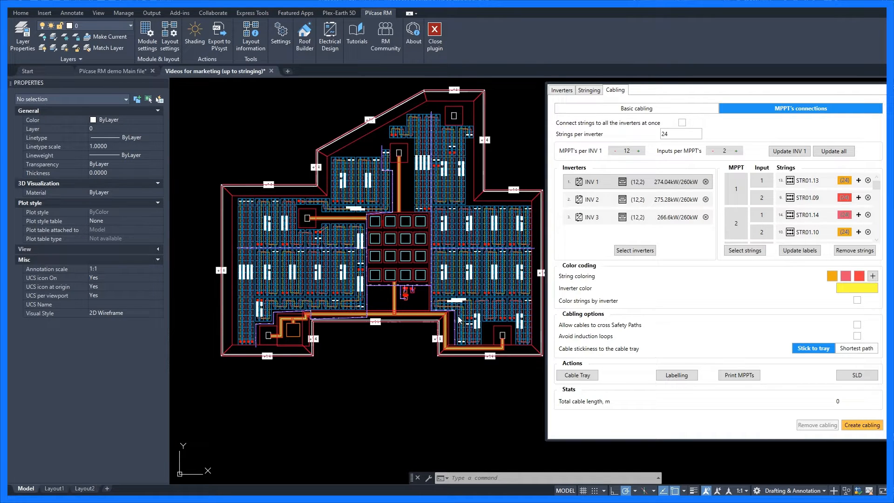
Create the cabling with cables sticking to the tray and inspect the adjusted tray widths near the inverters.
scroll(418, 289, "up", 6)
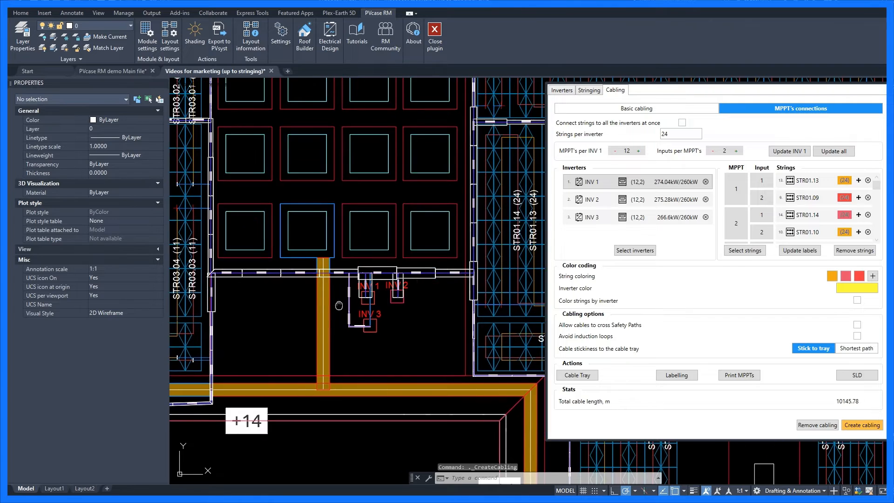
middle_click_drag(338, 305, 466, 268)
scroll(340, 262, "up", 4)
scroll(343, 262, "down", 6)
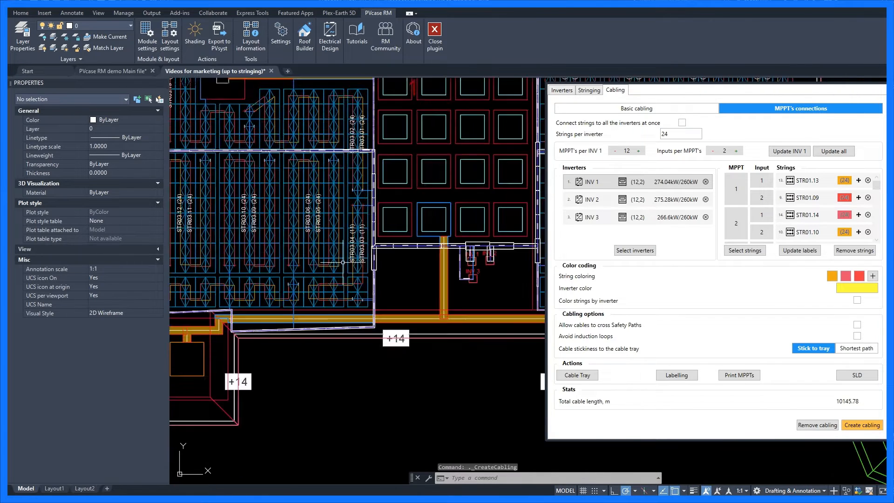
scroll(342, 262, "up", 10)
mouse_move(258, 224)
middle_mouse_down()
mouse_move(309, 233)
mouse_move(530, 230)
mouse_move(337, 231)
mouse_move(386, 228)
middle_mouse_up()
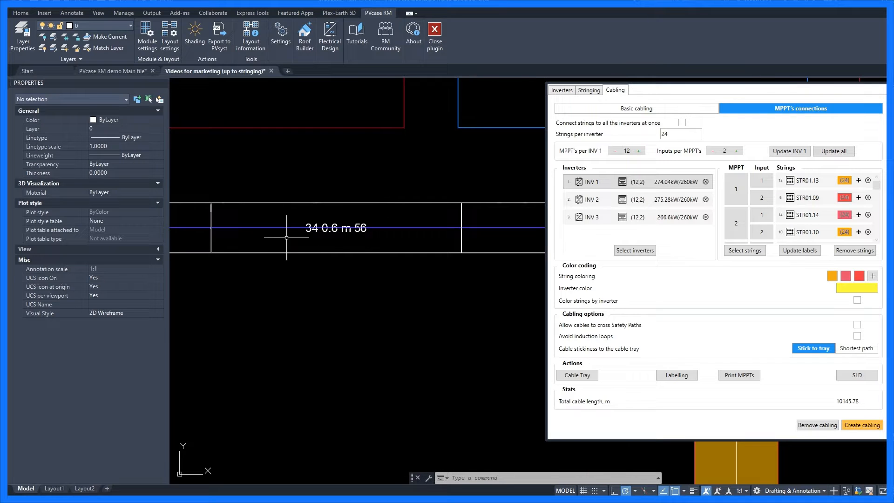
Recreate the cabling with cables allowed to cross safety paths and induction loops avoided.
scroll(372, 245, "down", 6)
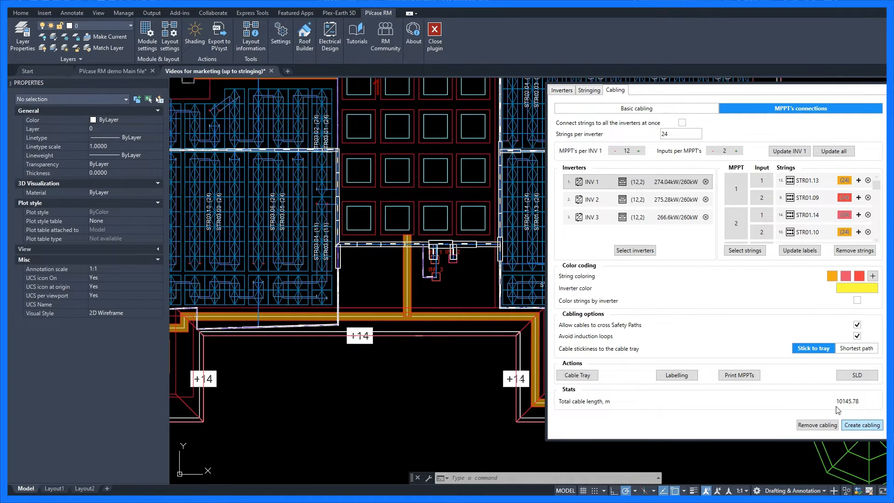
mouse_move(312, 252)
middle_mouse_down()
mouse_move(514, 324)
mouse_move(371, 304)
middle_mouse_up()
scroll(496, 314, "down", 4)
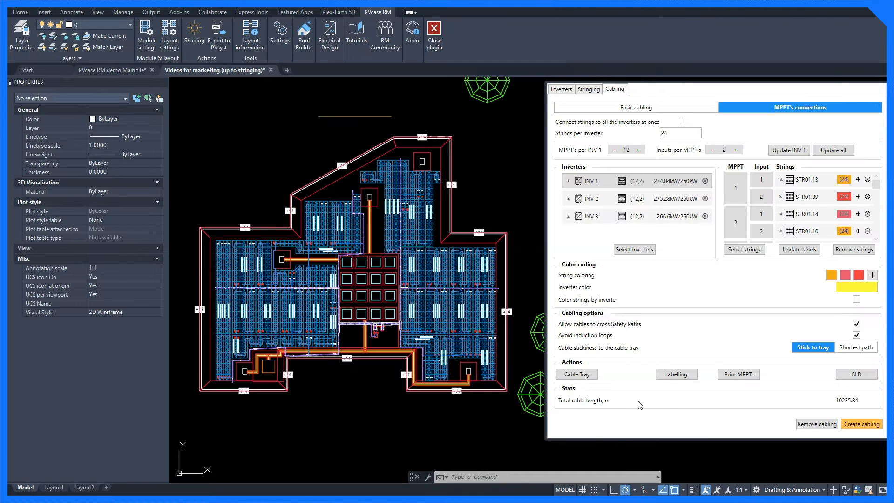
Insert the MPPT schematic table in the empty area east of the roof and place the single-line diagram to the east of the table.
left_click(751, 375)
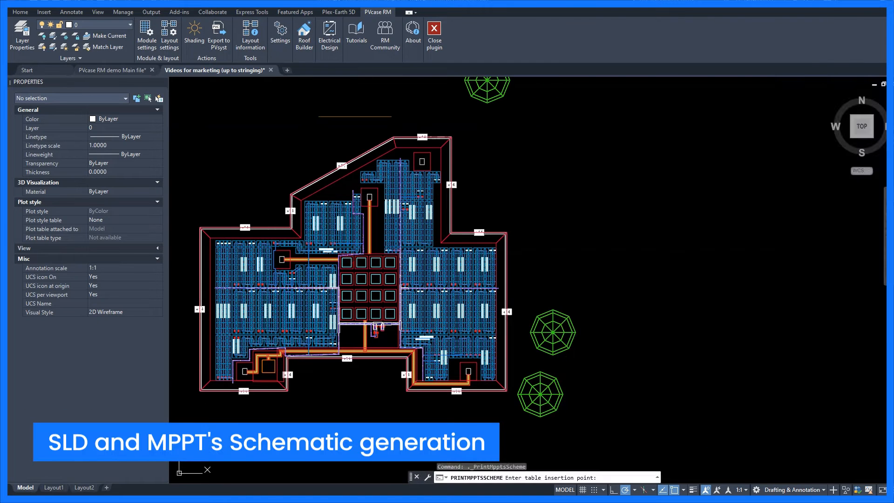
left_click(675, 180)
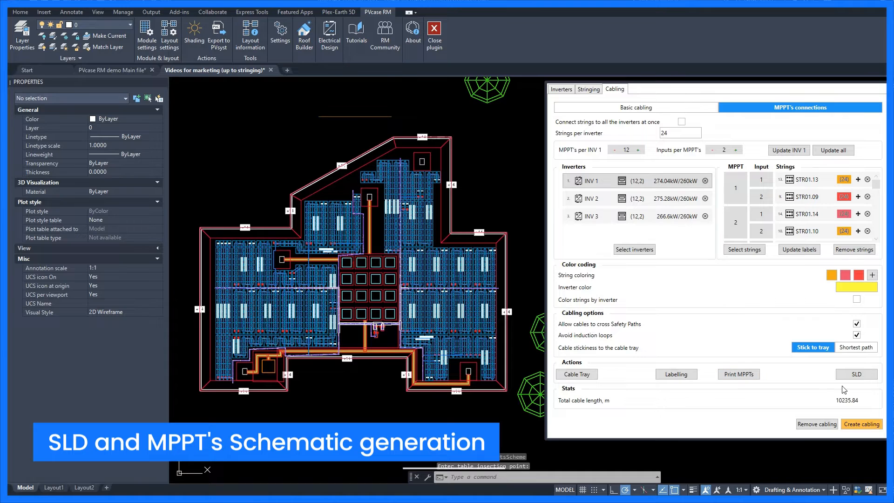
left_click(857, 375)
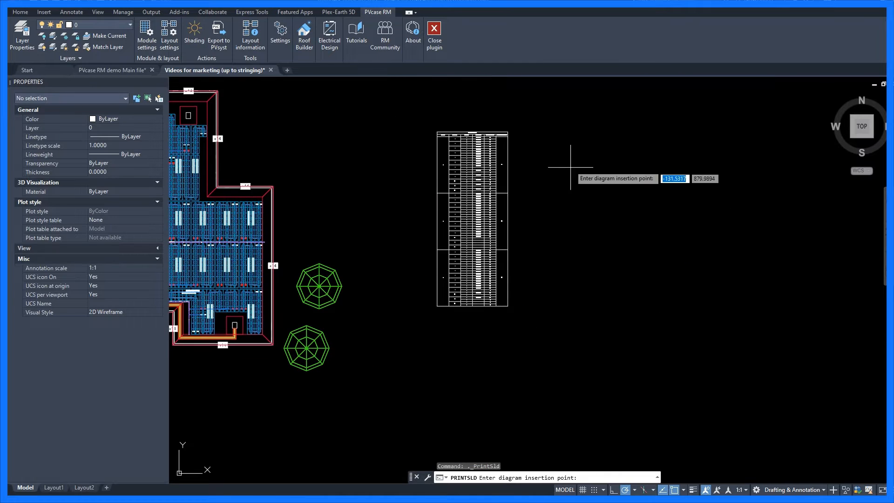
left_click(570, 167)
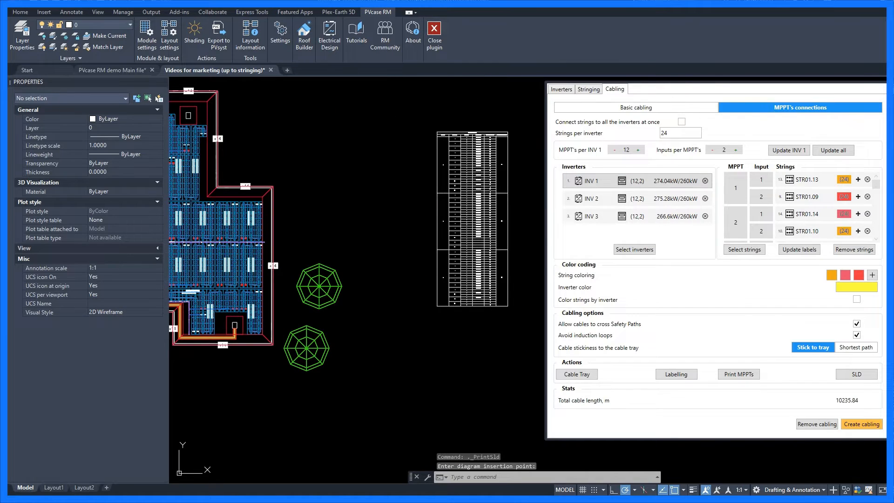
Examine the single-line diagram's Inverter 1 connections and the strings, module counts and cable lengths on MPPT 1.
scroll(451, 144, "up", 6)
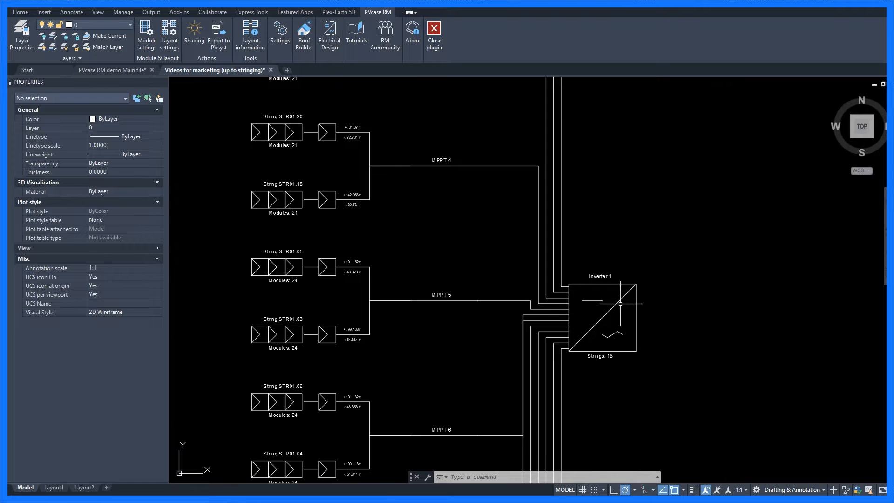
scroll(621, 304, "down", 1)
middle_click_drag(559, 182, 579, 391)
scroll(555, 365, "up", 1)
scroll(516, 242, "up", 3)
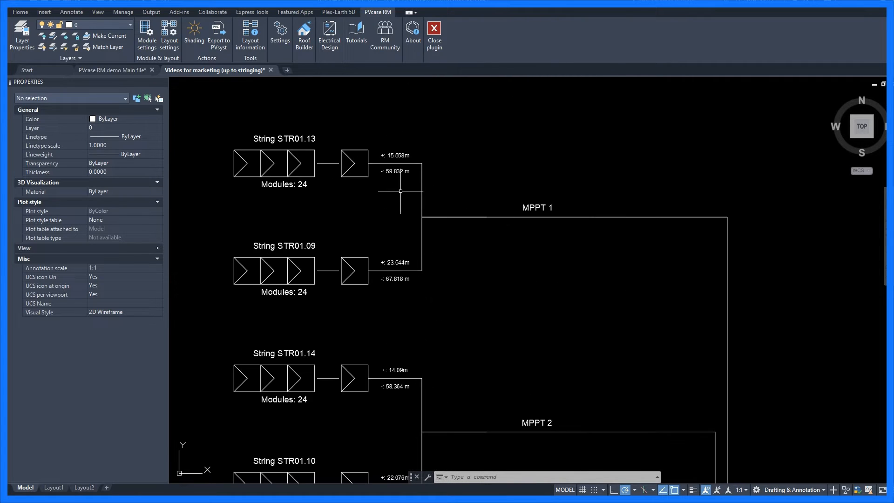
middle_click_drag(328, 179, 477, 252)
scroll(468, 250, "up", 1)
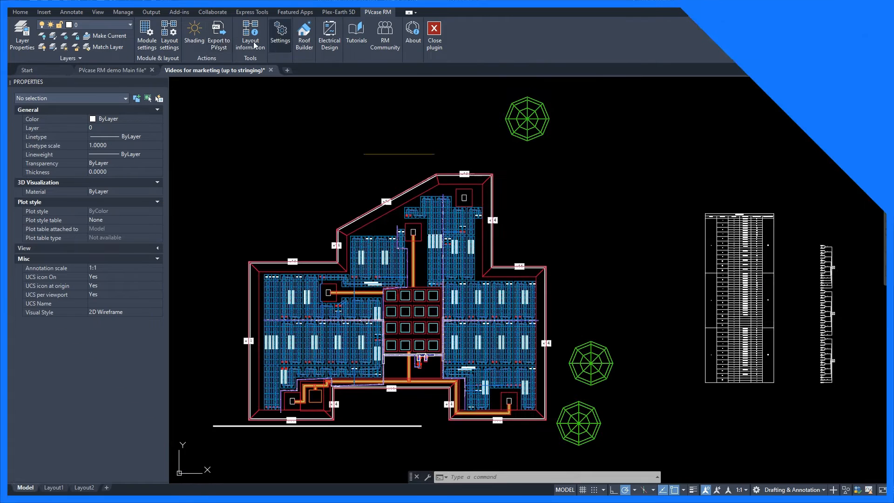
Export the whole roof to PVsyst as "Videos for marketing (up to stringing)_export" in the PVSyst 7.0 or higher (.pvc) format.
left_click(559, 169)
left_click(440, 261)
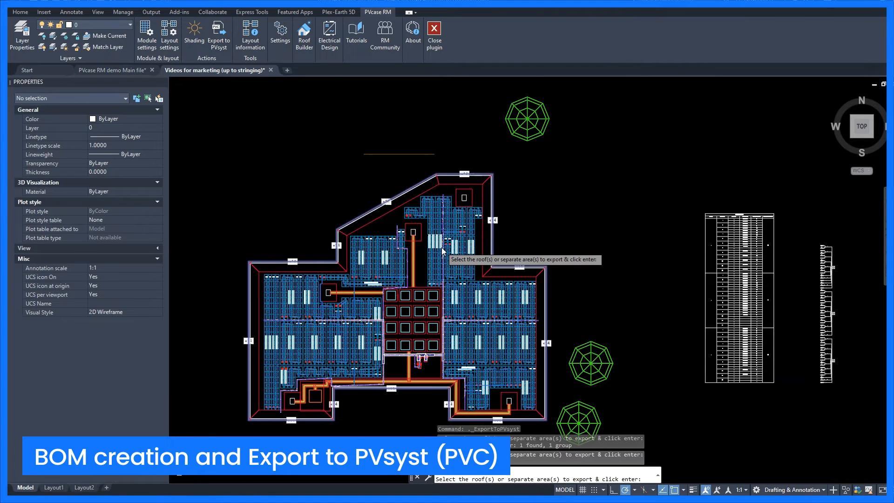
key("Return")
left_click(397, 329)
left_click(397, 339)
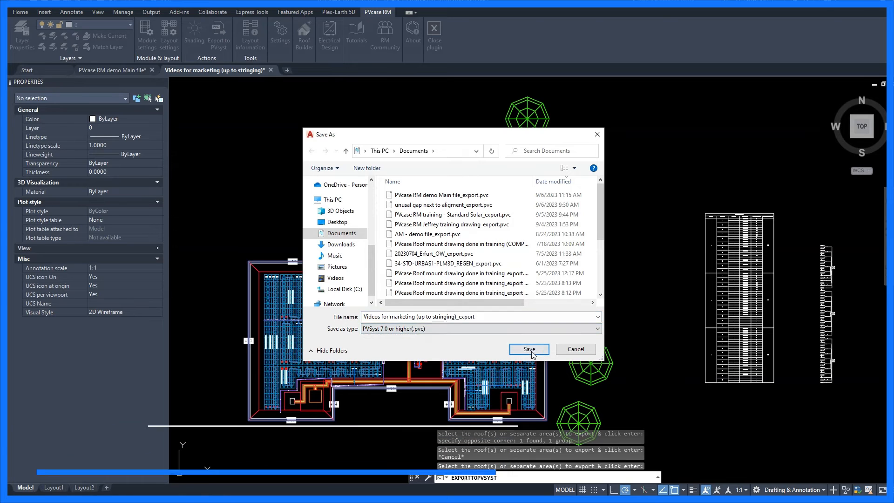
left_click(529, 350)
left_click(517, 274)
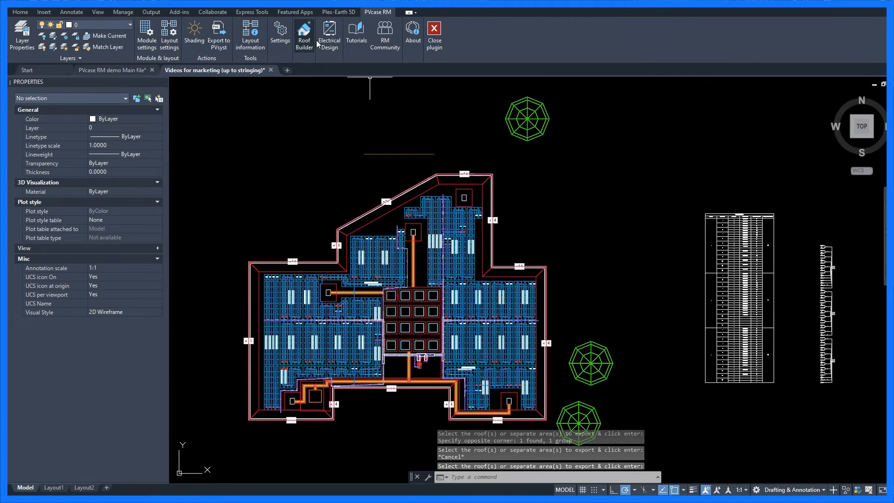
Export the bill of materials from the layout information, keeping the suggested file name and folder.
left_click(250, 35)
left_click(729, 219)
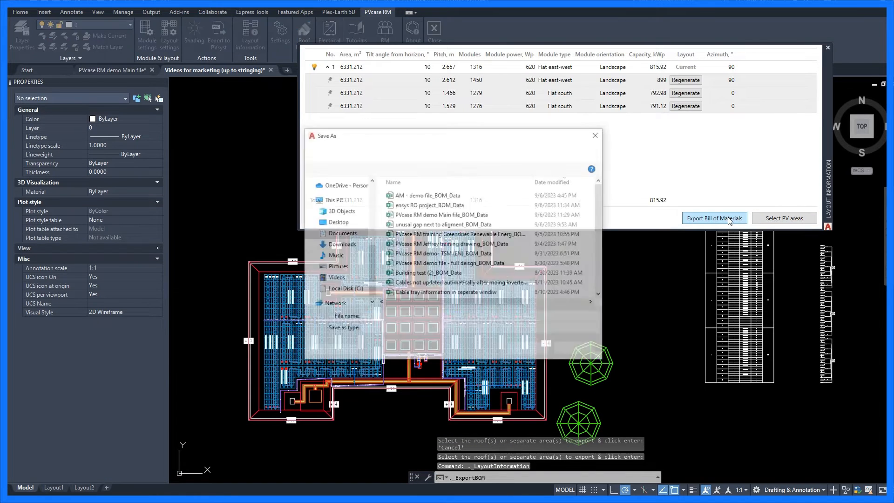
left_click(529, 350)
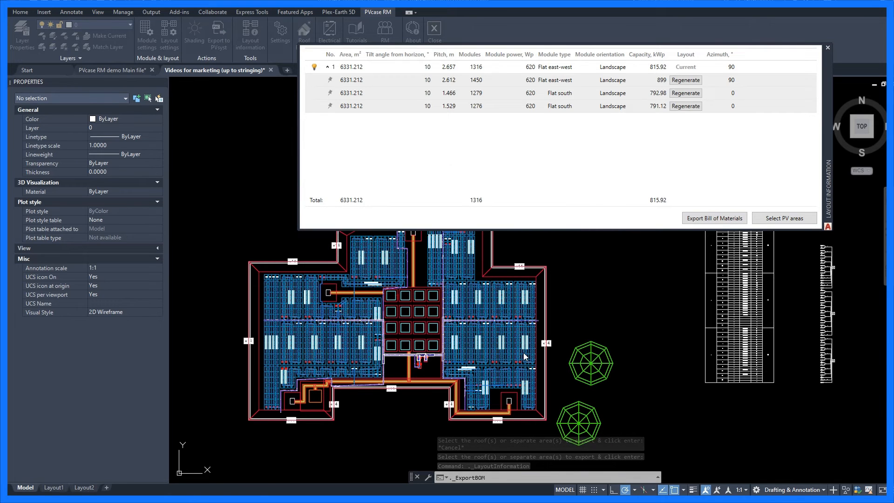
left_click(475, 275)
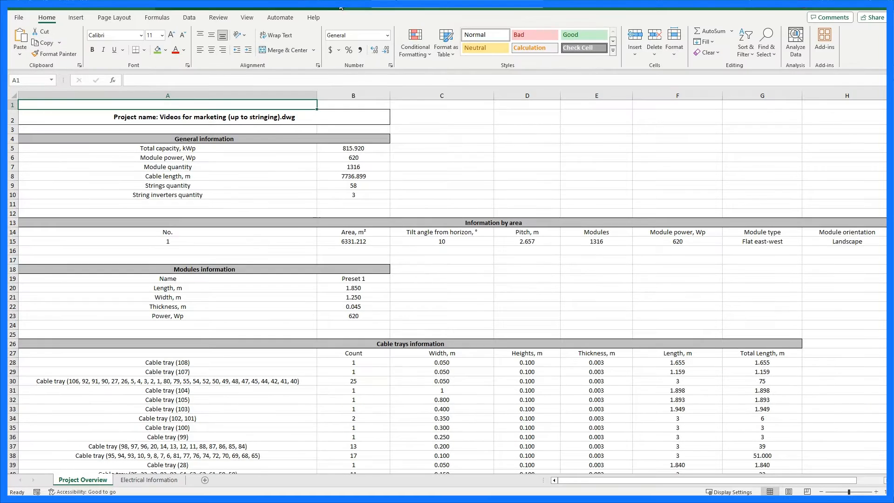
Examine the exported bill of materials in Excel, covering the project's general information and the cable trays' names, widths and lengths.
left_click_drag(203, 147, 354, 157)
scroll(332, 257, "down", 5)
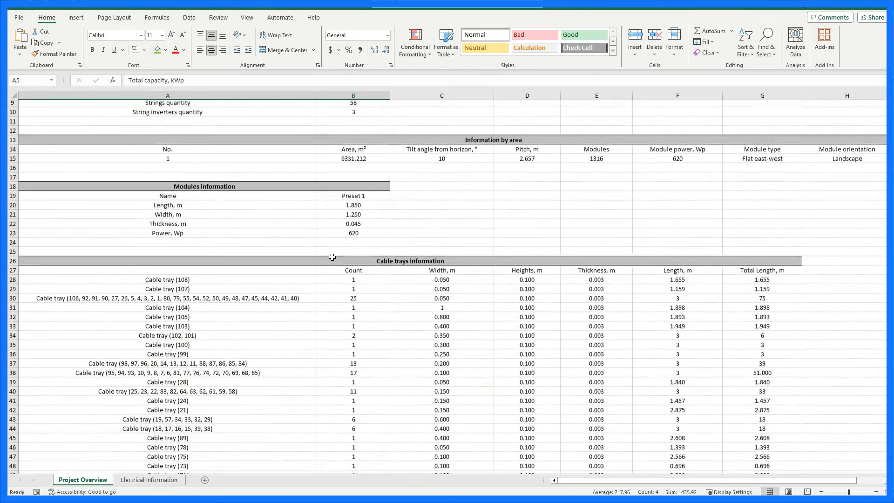
scroll(332, 257, "down", 3)
left_click_drag(231, 139, 189, 447)
left_click_drag(443, 139, 441, 452)
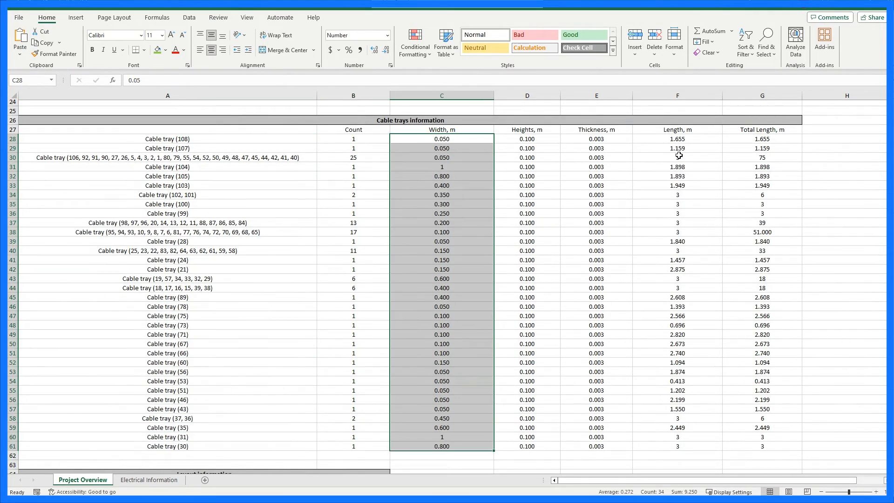
left_click_drag(679, 138, 648, 427)
Review the electrical information by inverter, including INV 1's modules per string, cable lengths on strings, positive and negative cable lengths, and extension lengths.
left_click(149, 480)
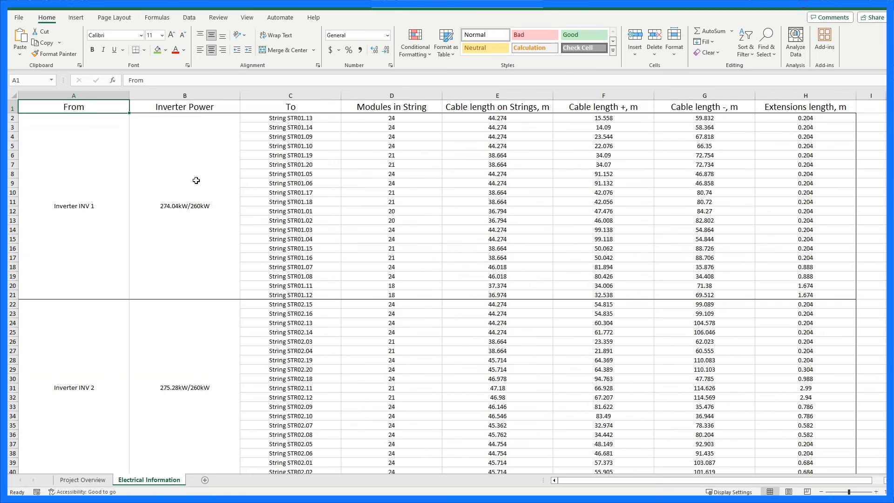
left_click(115, 126)
left_click(81, 369)
left_click(86, 431)
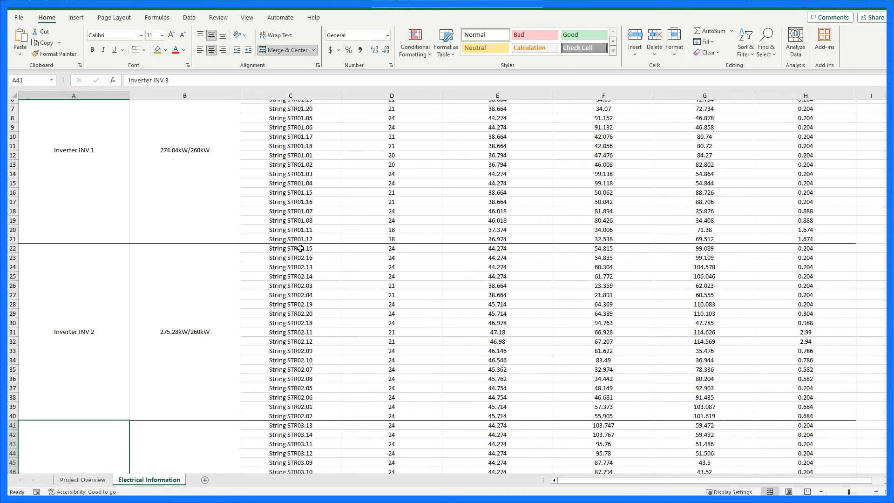
scroll(300, 248, "up", 2)
left_click_drag(395, 121, 396, 290)
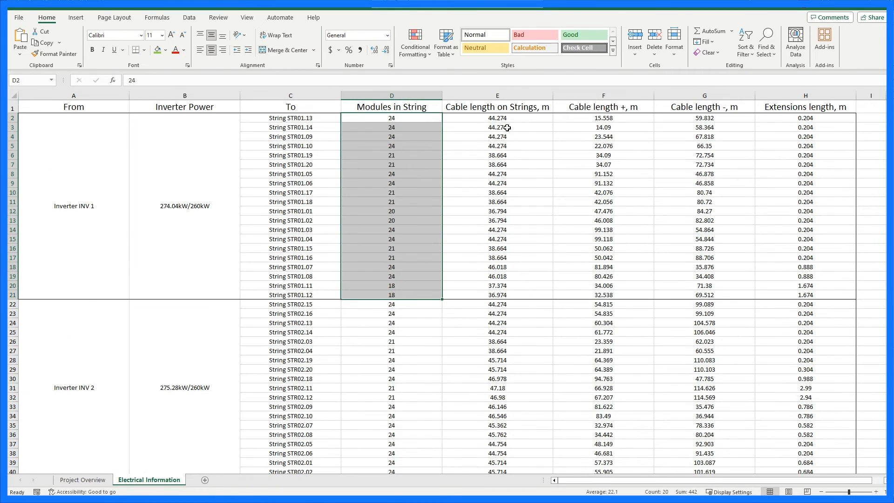
left_click_drag(507, 118, 509, 289)
left_click_drag(604, 119, 712, 288)
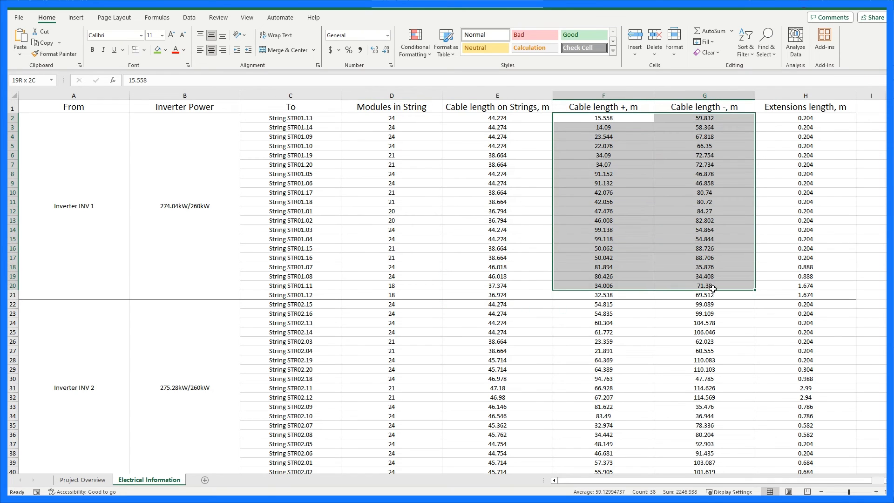
left_click_drag(820, 118, 800, 294)
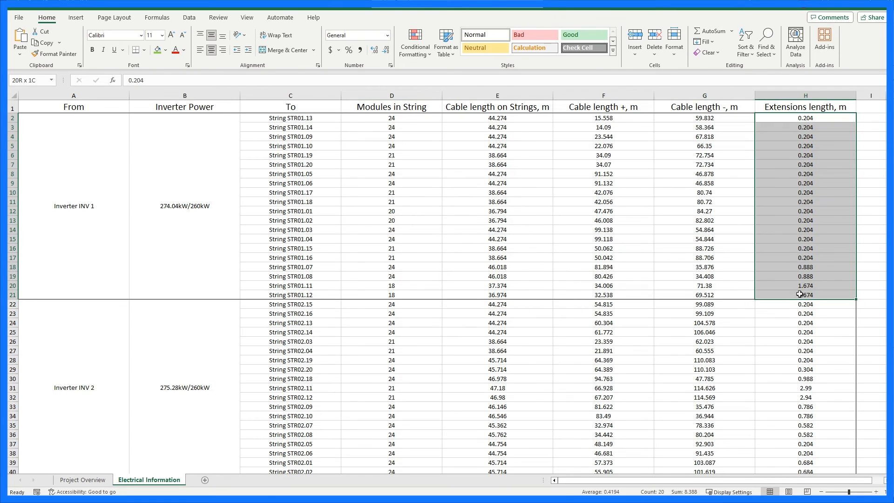